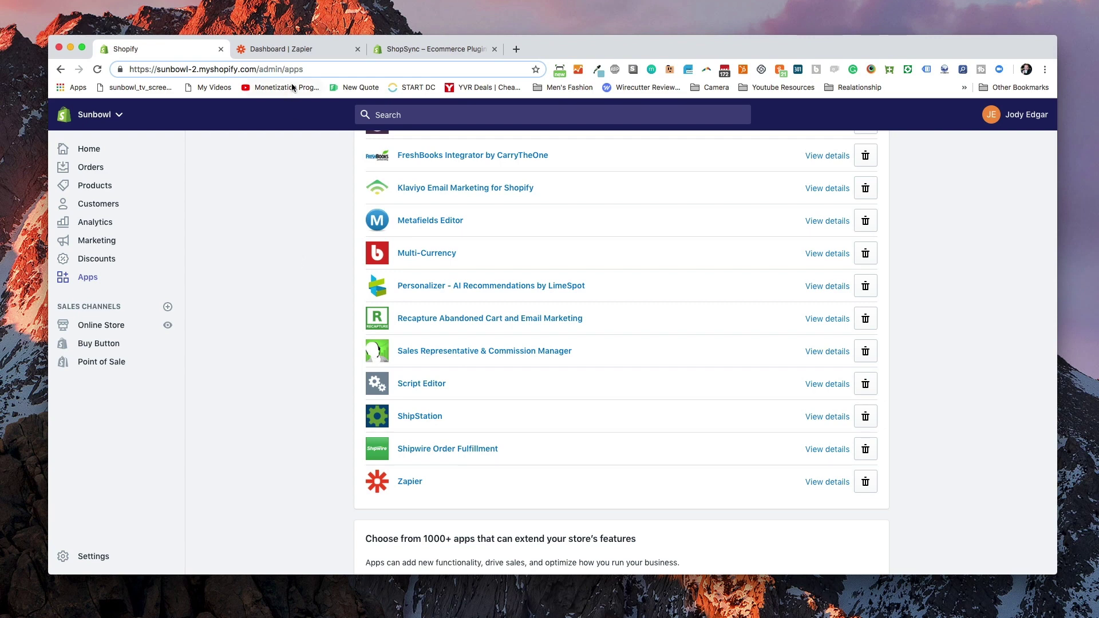
# Create a new zap titled 'Mailchimp Intergration for Shopify ( Youtube Tutorial )'
pyautogui.click(294, 49)
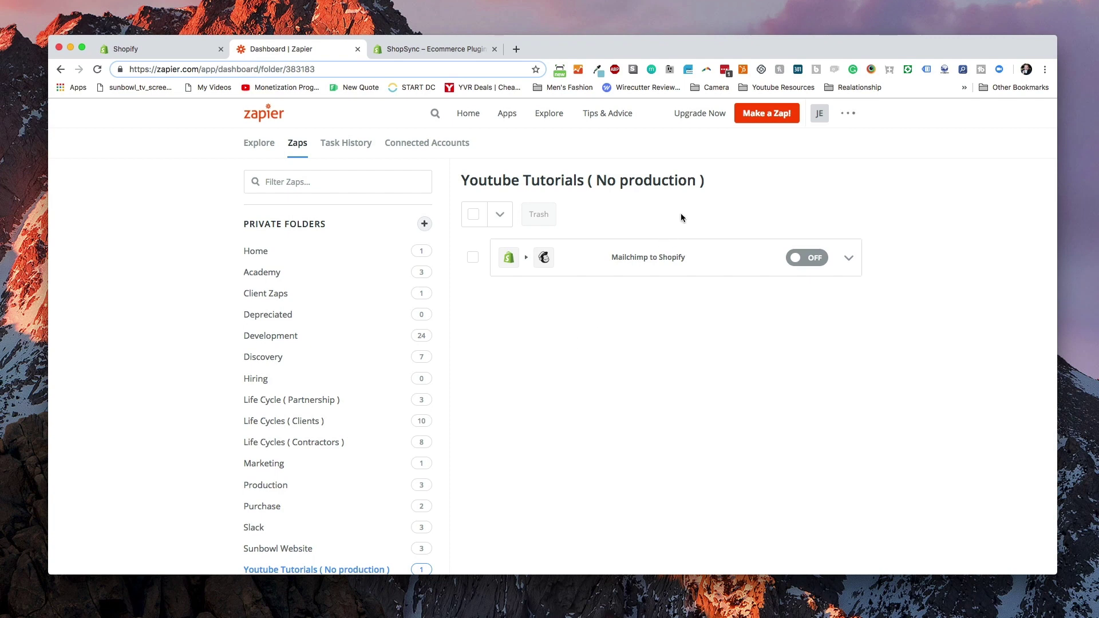
pyautogui.click(768, 119)
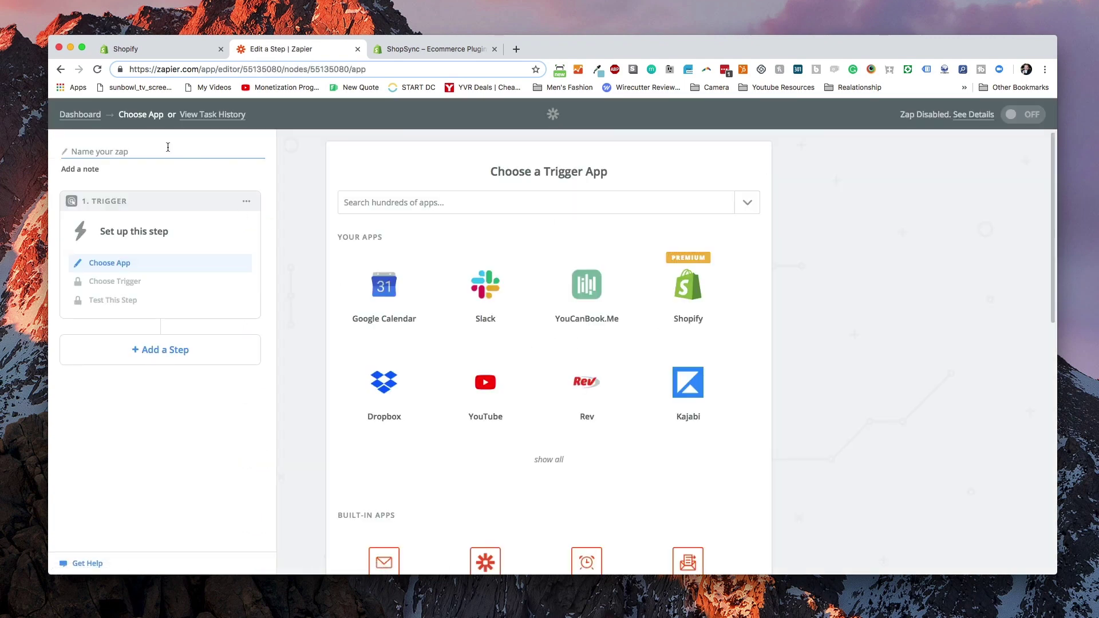
pyautogui.click(144, 152)
pyautogui.write('Mailchimp t')
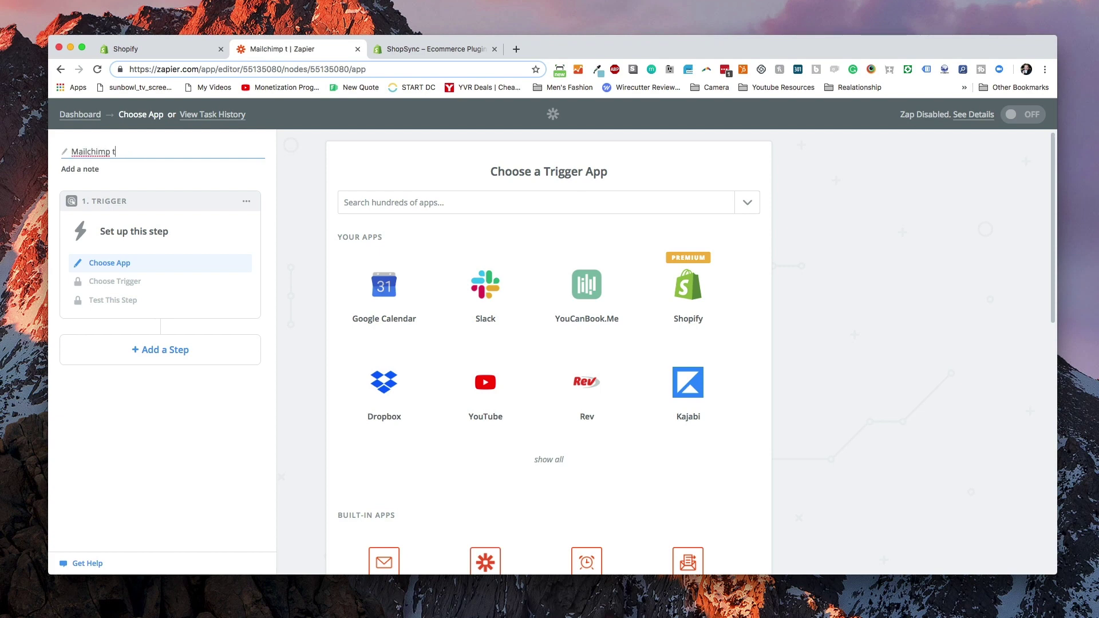
pyautogui.press('BackSpace')
pyautogui.write('Intergration for Shopify ( Youtube Tutorial')
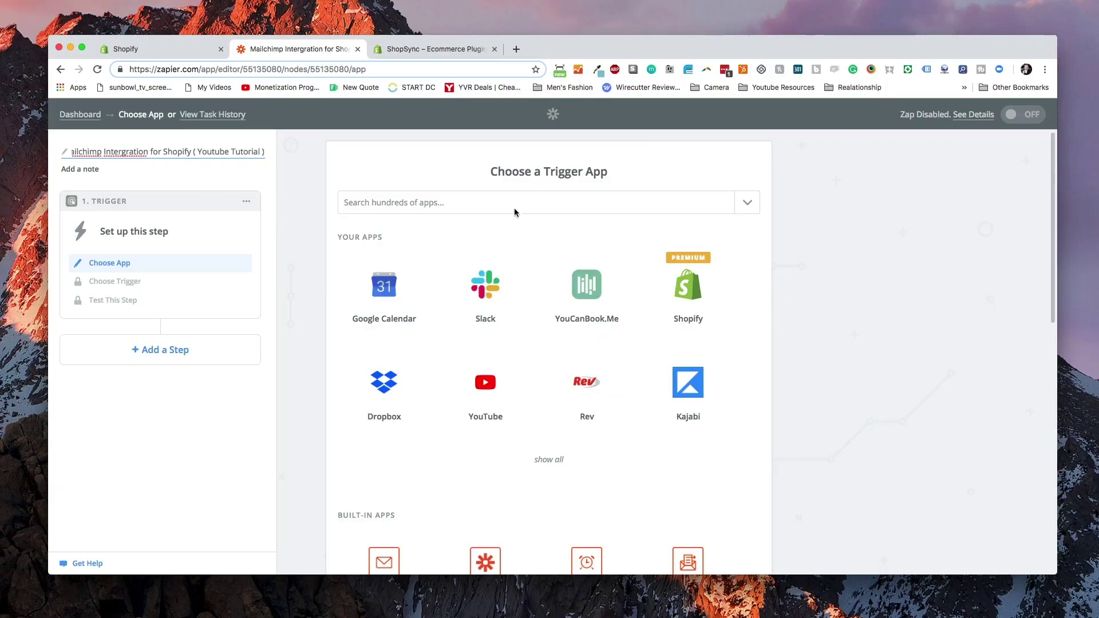
# Set the zap's trigger to Shopify's New Customer event
pyautogui.click(511, 203)
pyautogui.click(670, 178)
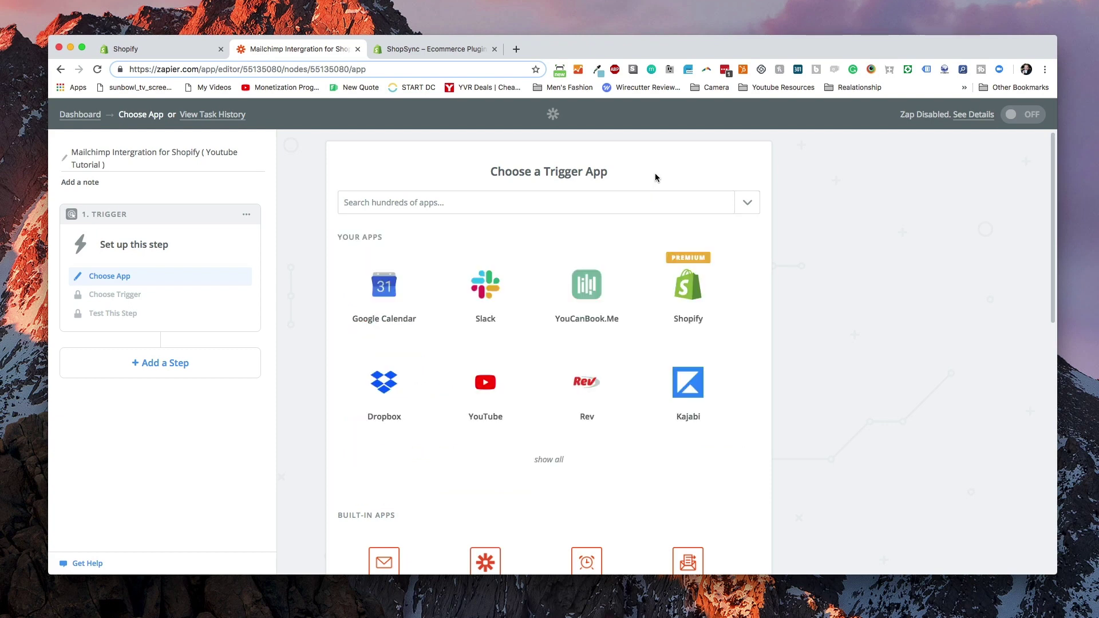
pyautogui.click(702, 284)
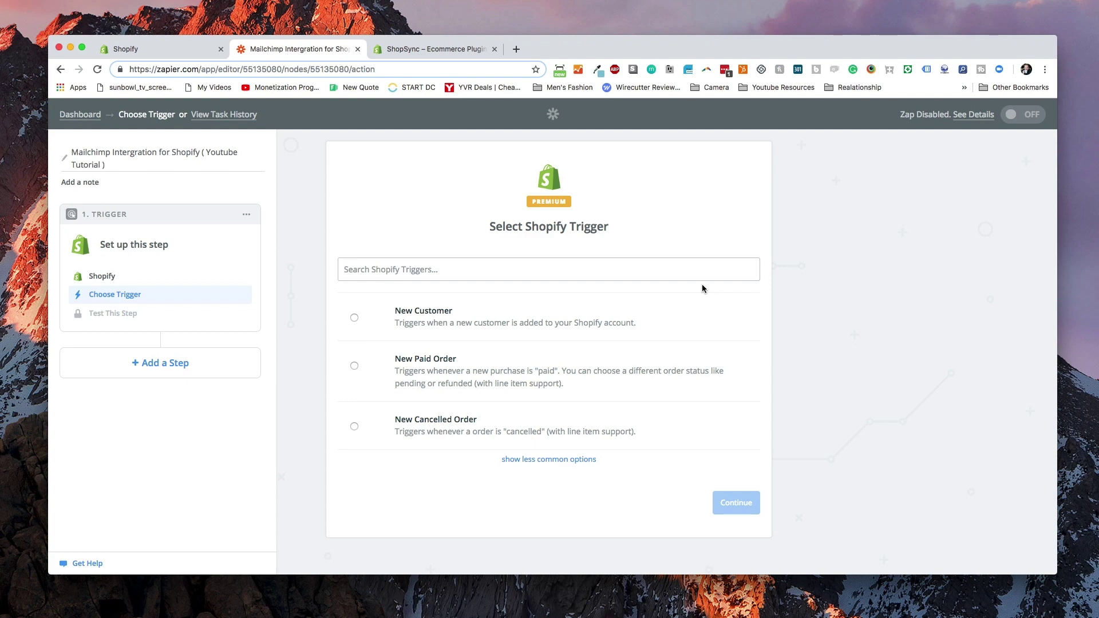
pyautogui.click(350, 318)
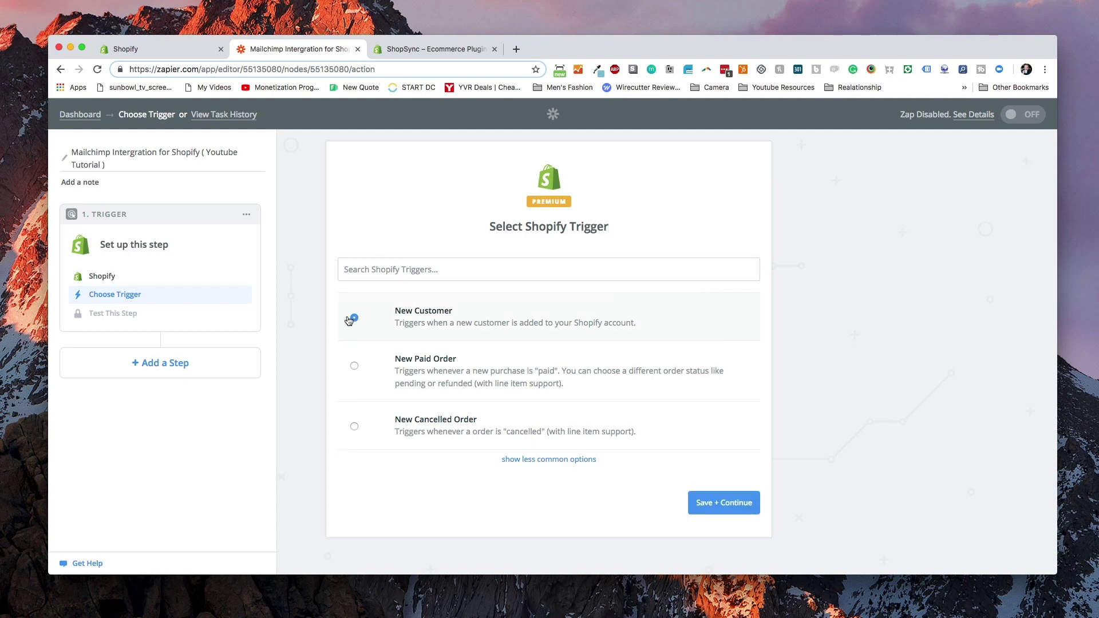
pyautogui.click(739, 504)
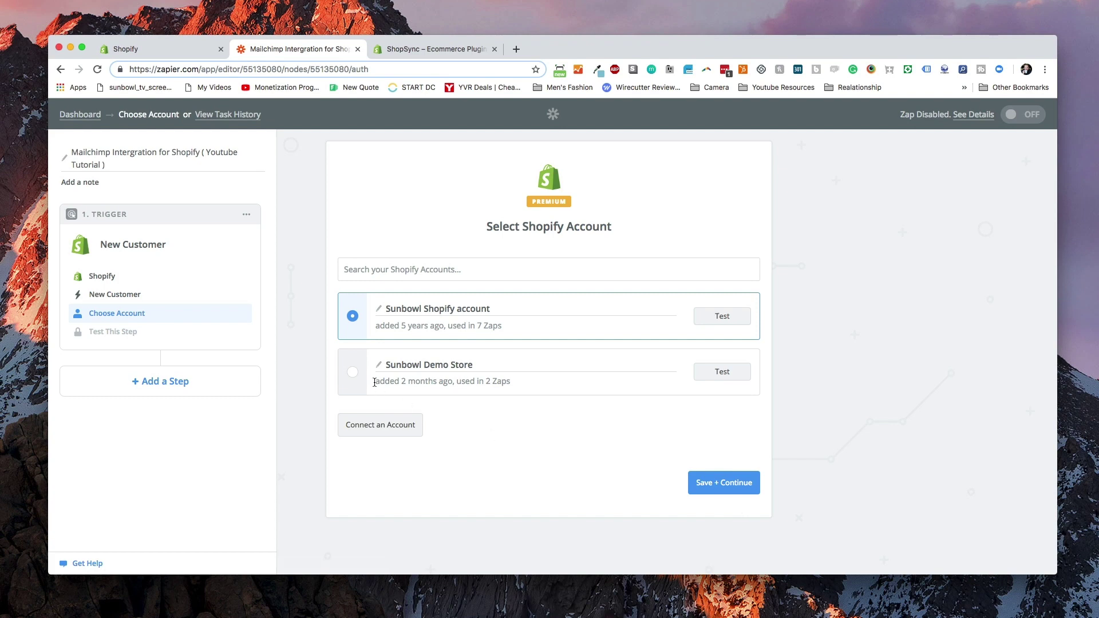
# Use the Sunbowl Demo Store account and test the trigger with sample Customer A
pyautogui.click(354, 373)
pyautogui.click(739, 491)
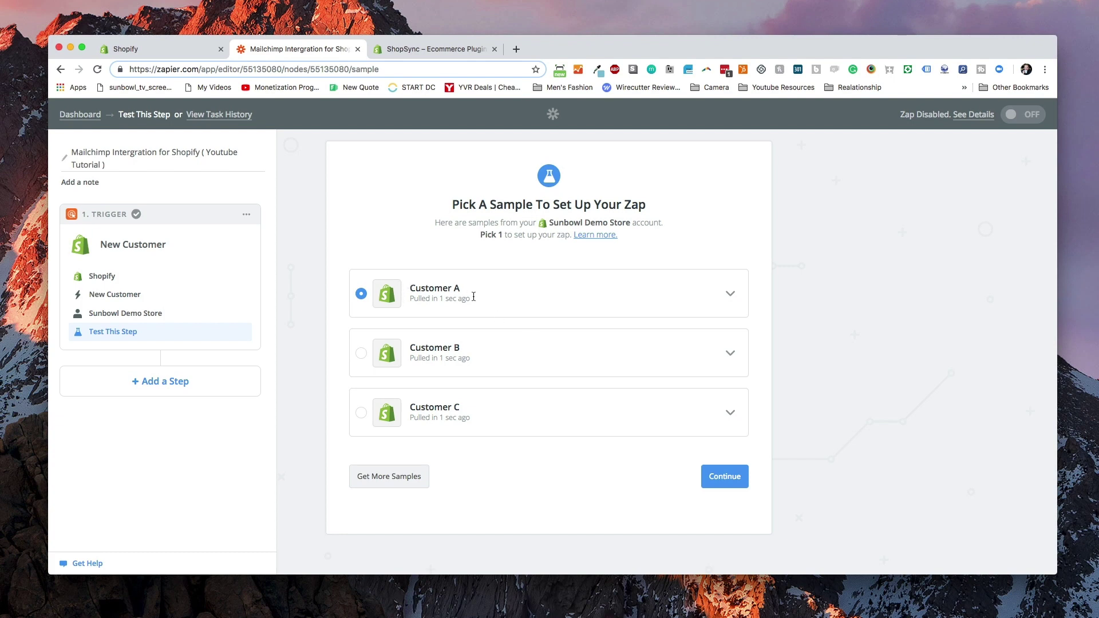
pyautogui.click(719, 482)
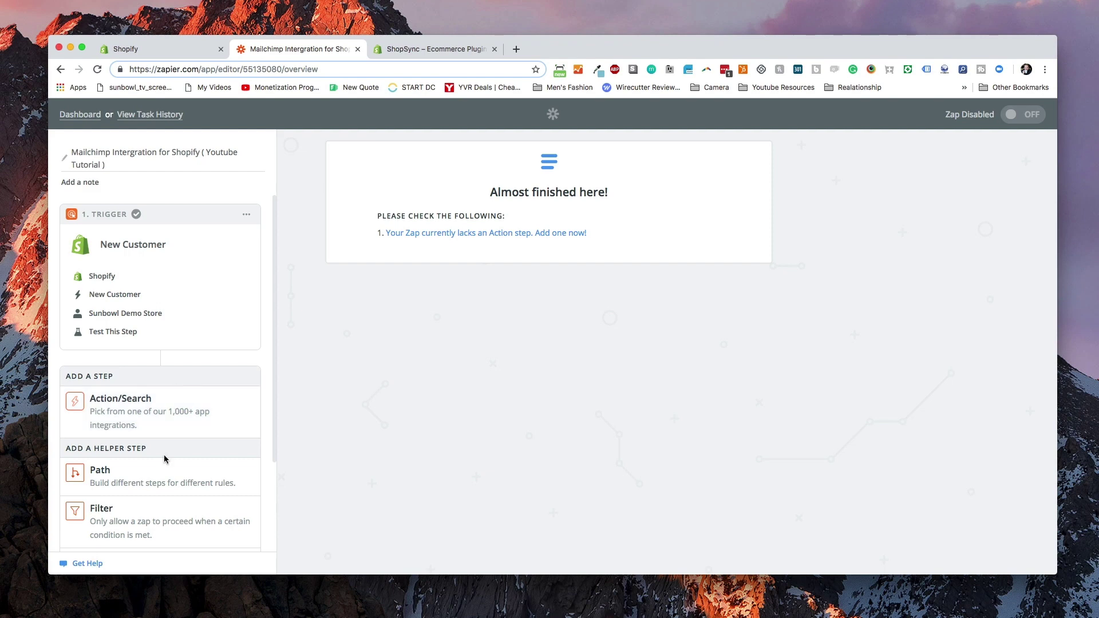
# Add an 'Only continue if' filter requiring Accepts Marketing (Boolean) Is true
pyautogui.click(143, 512)
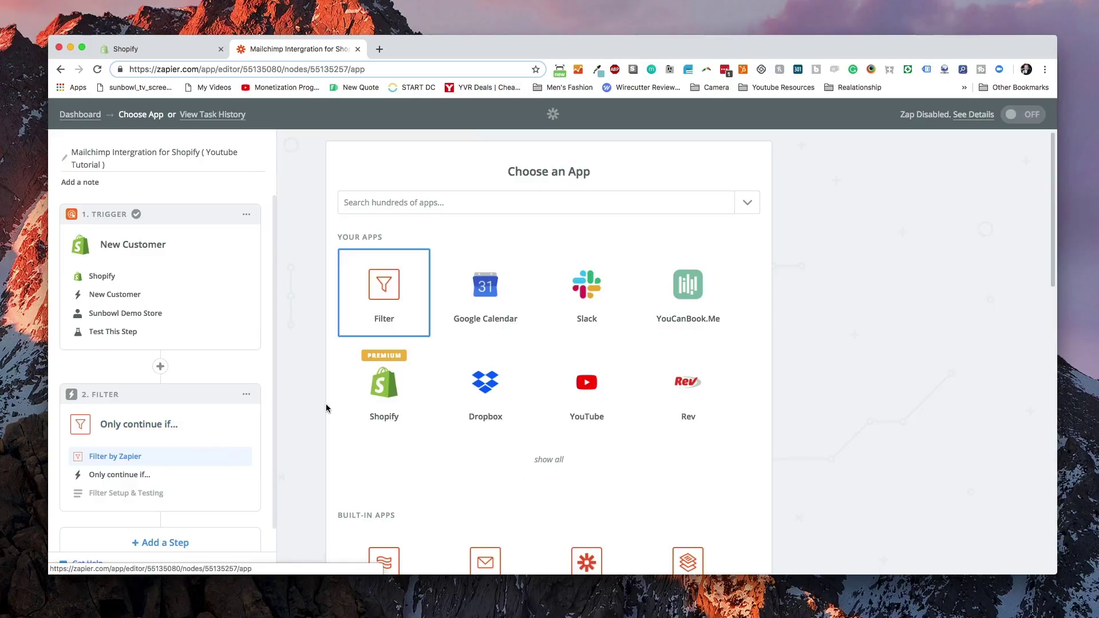
pyautogui.click(381, 313)
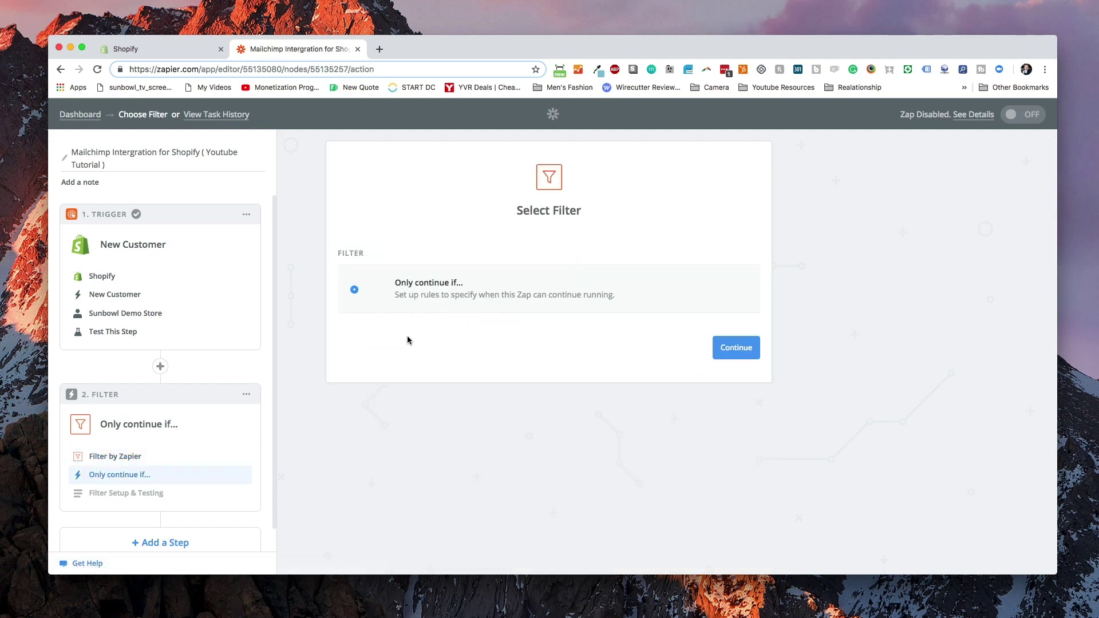
pyautogui.click(754, 358)
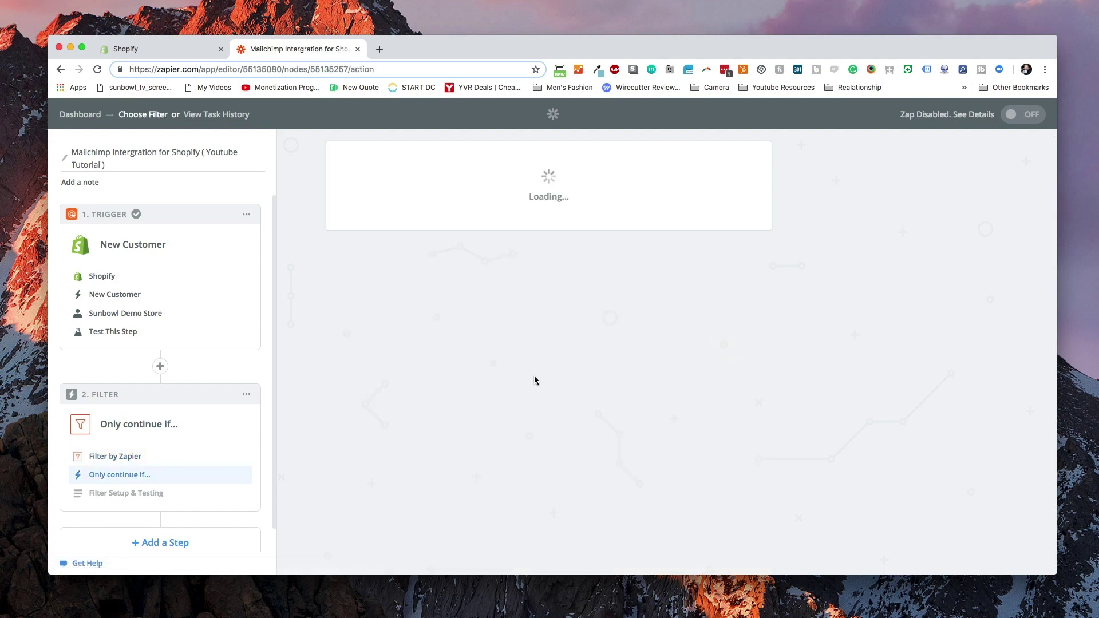
pyautogui.click(458, 268)
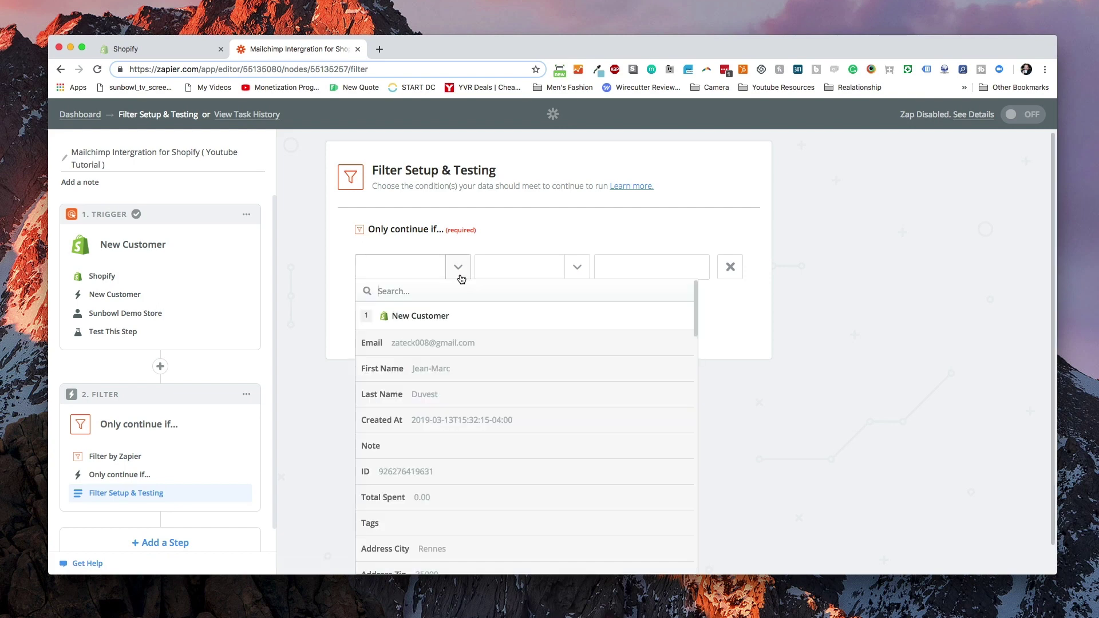
pyautogui.scroll(-10, 504, 430)
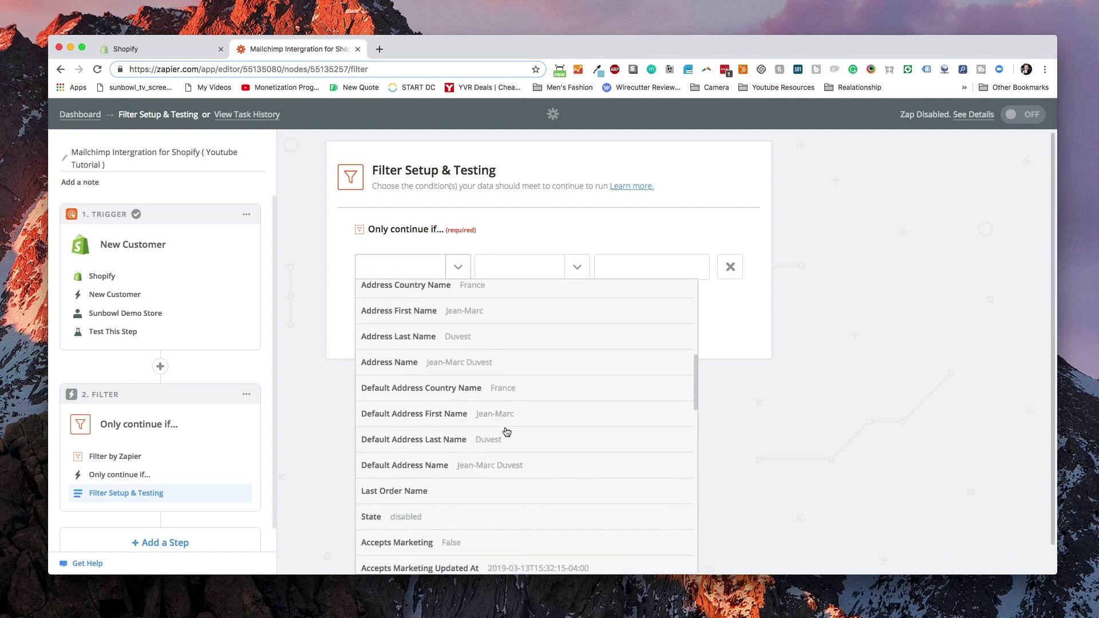
pyautogui.scroll(-4, 507, 432)
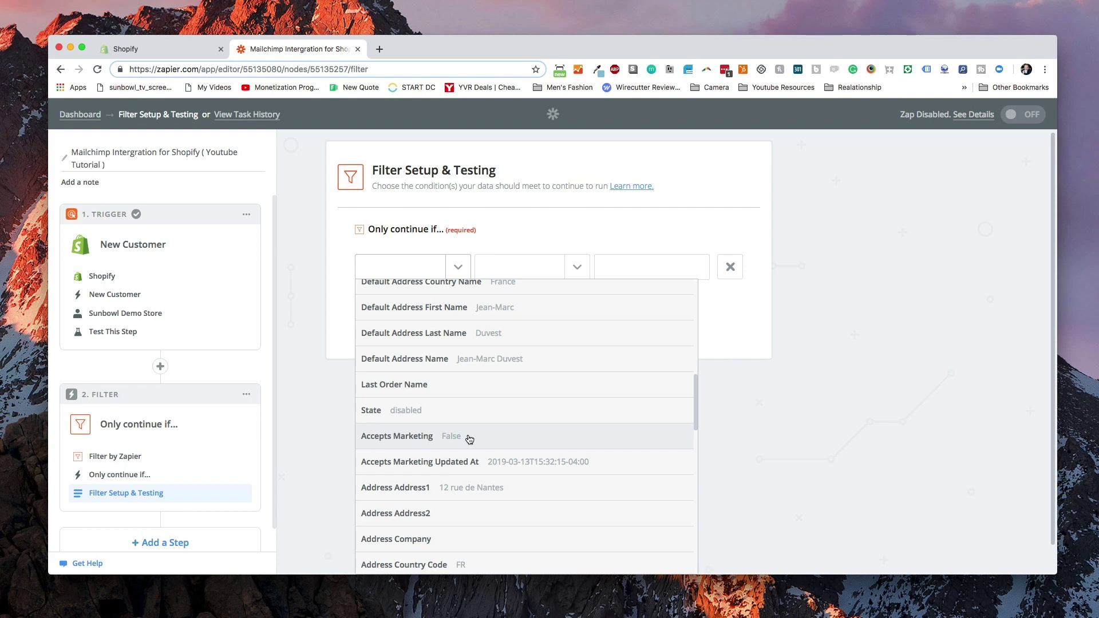
pyautogui.click(470, 439)
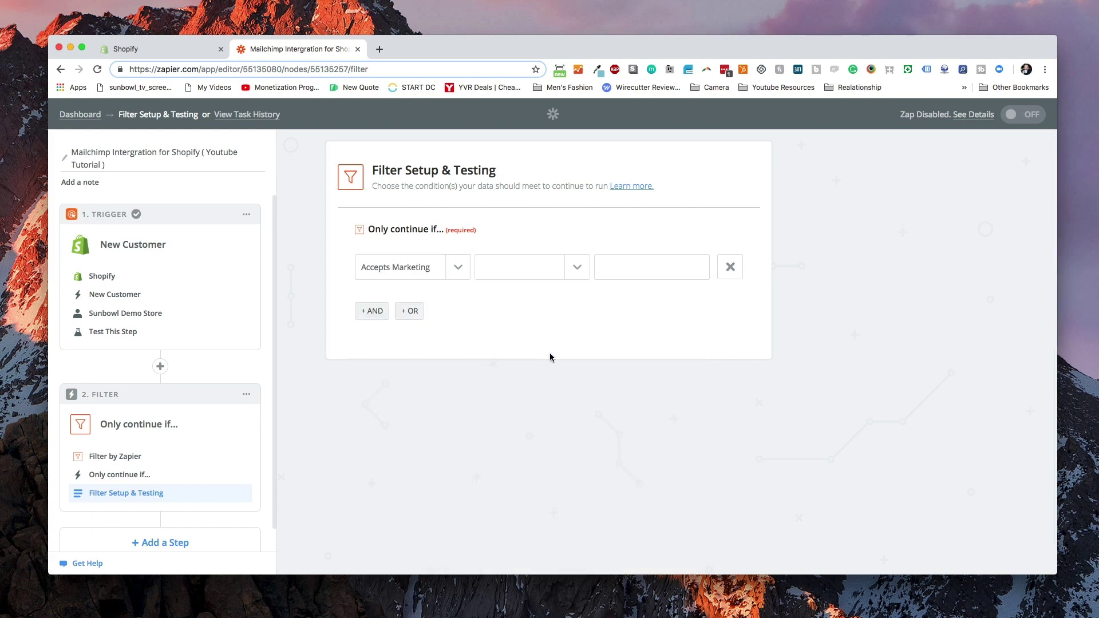
pyautogui.click(578, 268)
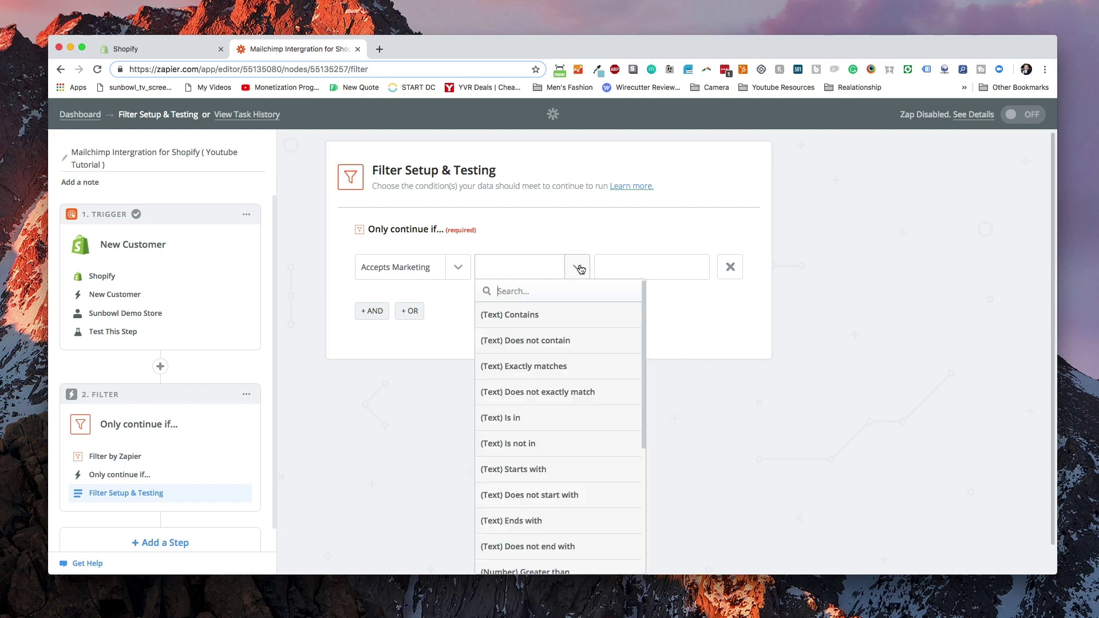
pyautogui.scroll(-5, 557, 350)
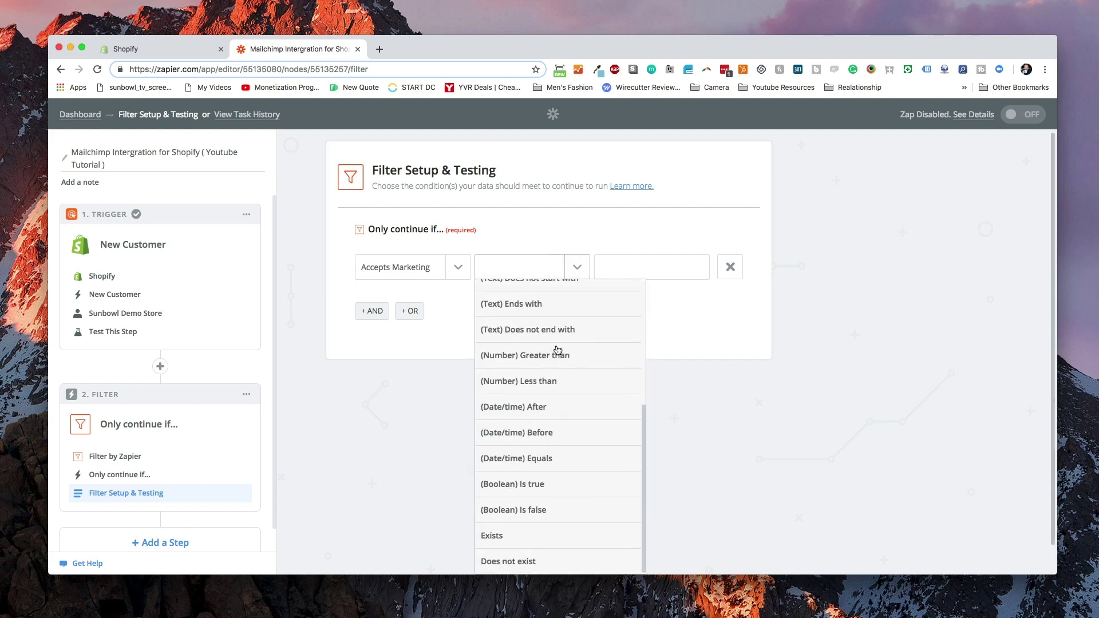
pyautogui.click(559, 487)
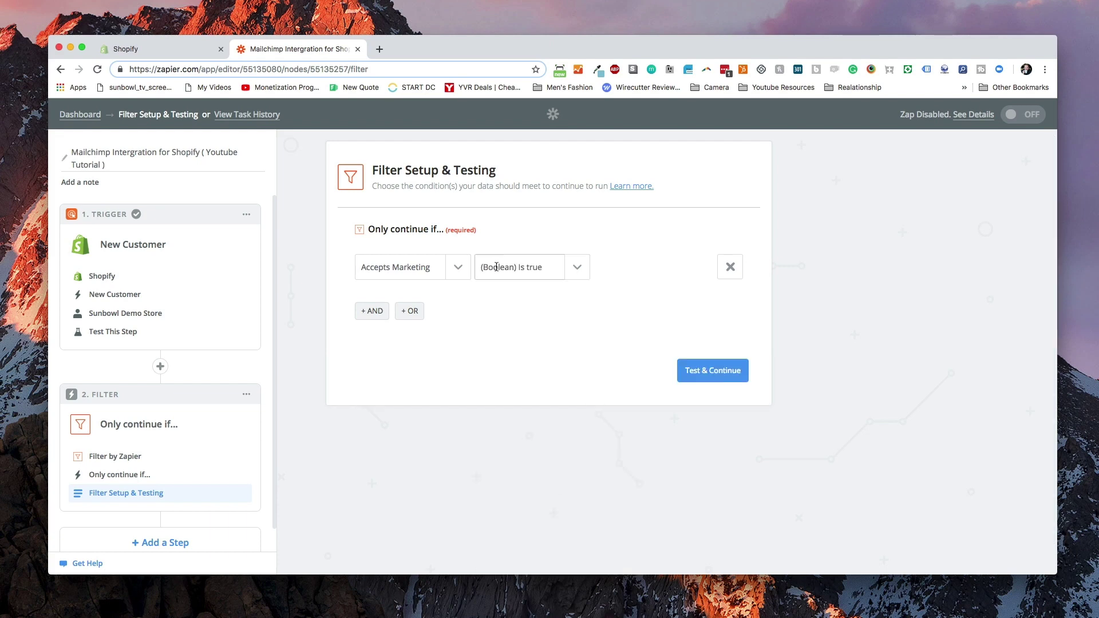
# Test the filter and check the sample data showing why Customer A wouldn't pass
pyautogui.click(699, 377)
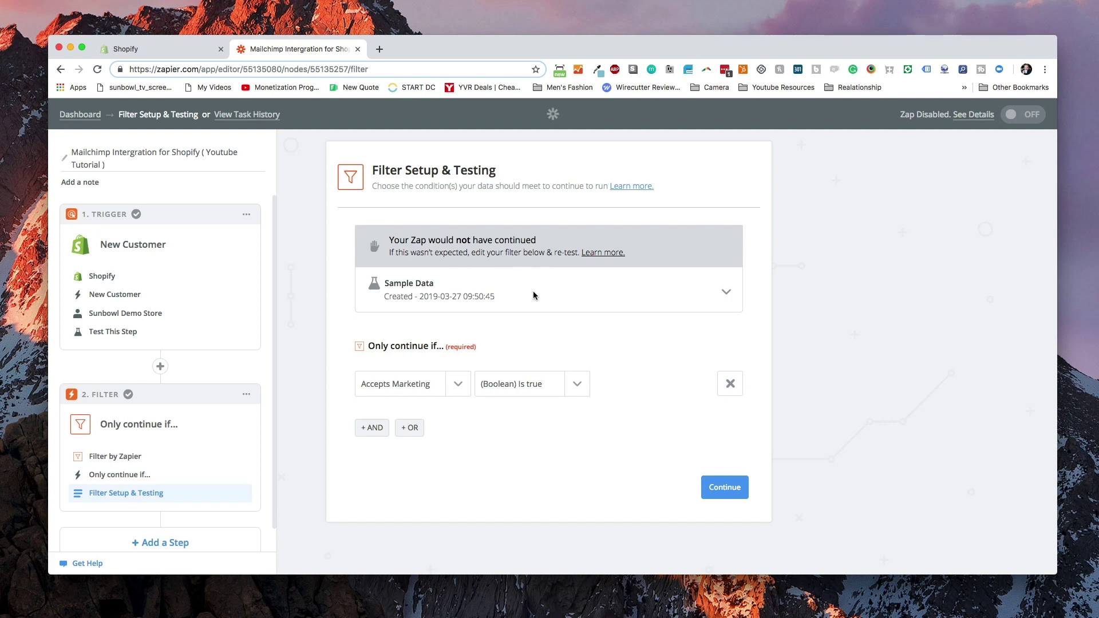
pyautogui.click(731, 286)
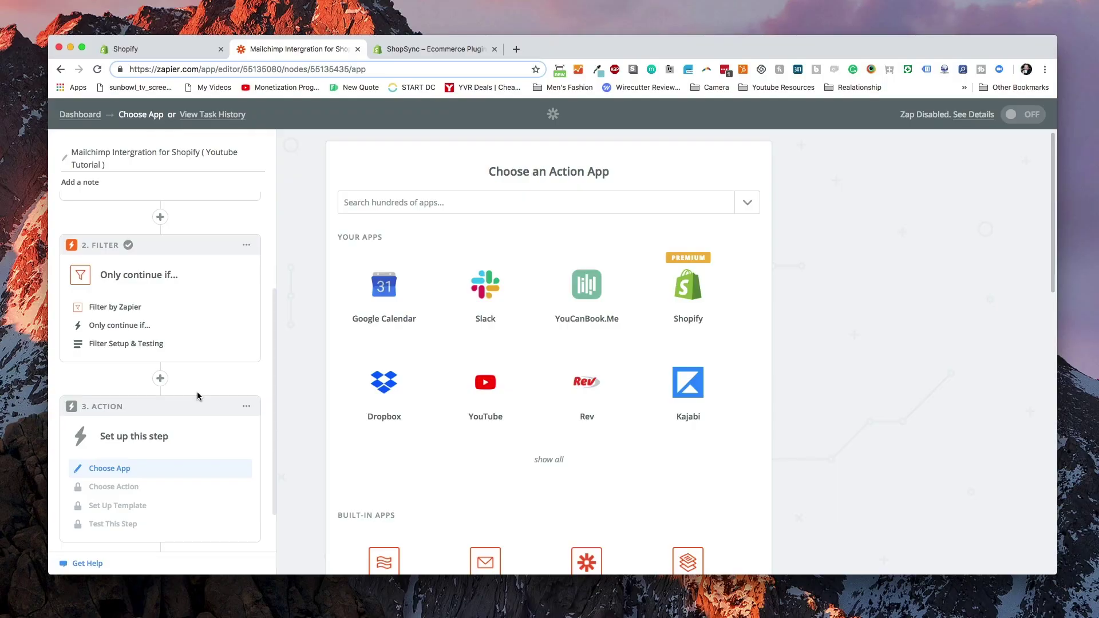
# Make the action Mailchimp Add/Update Subscriber using the connected Mailchimp account
pyautogui.click(389, 209)
pyautogui.write('mailch')
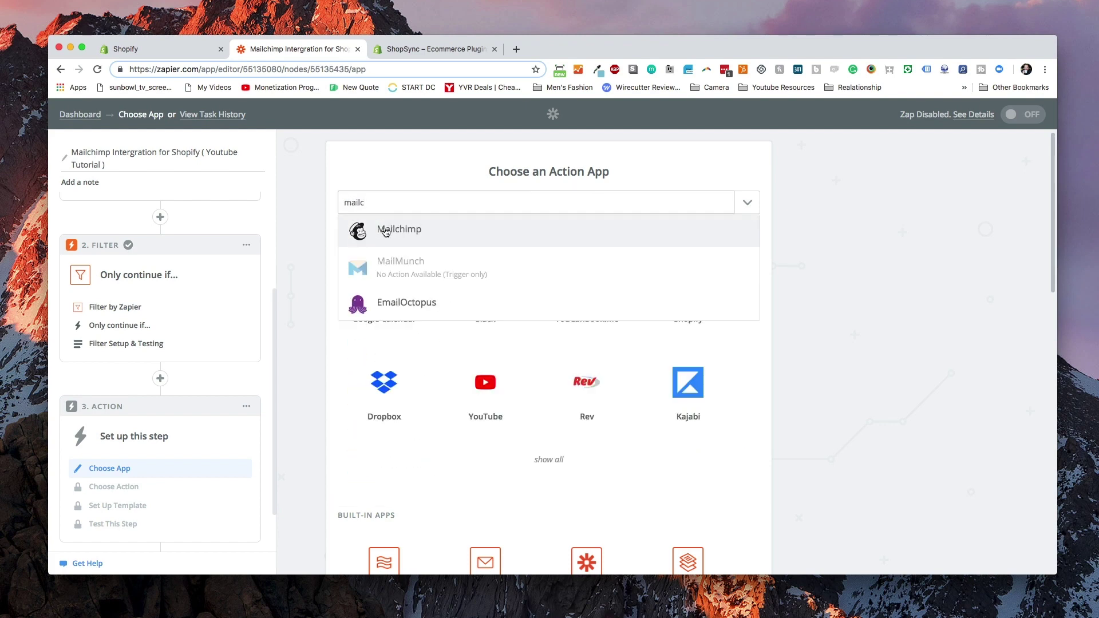
pyautogui.click(384, 230)
pyautogui.click(402, 329)
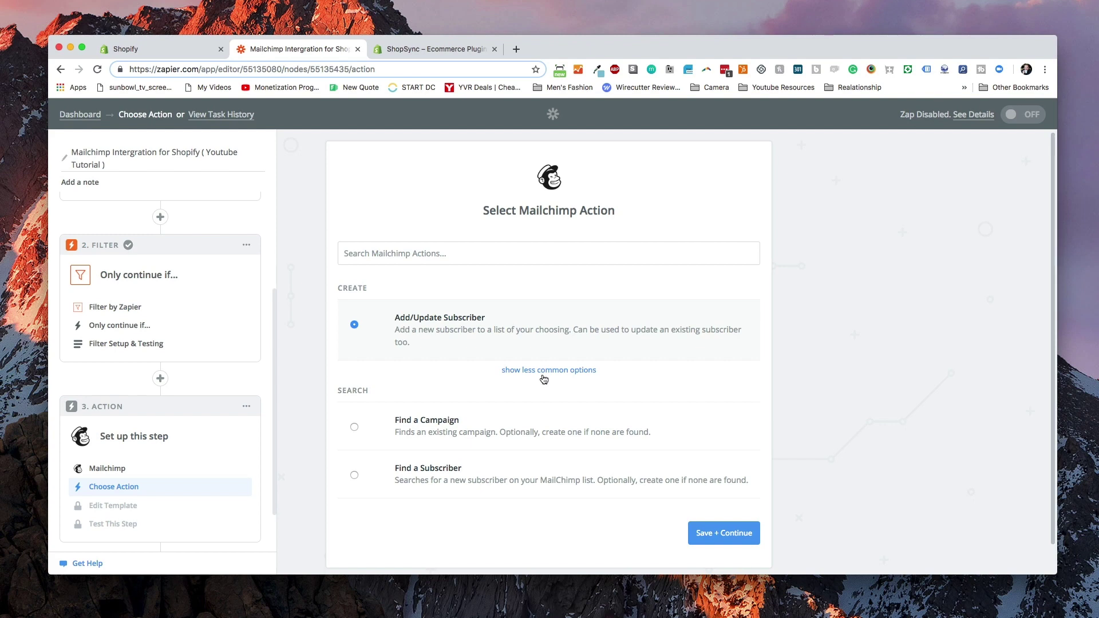
pyautogui.click(757, 529)
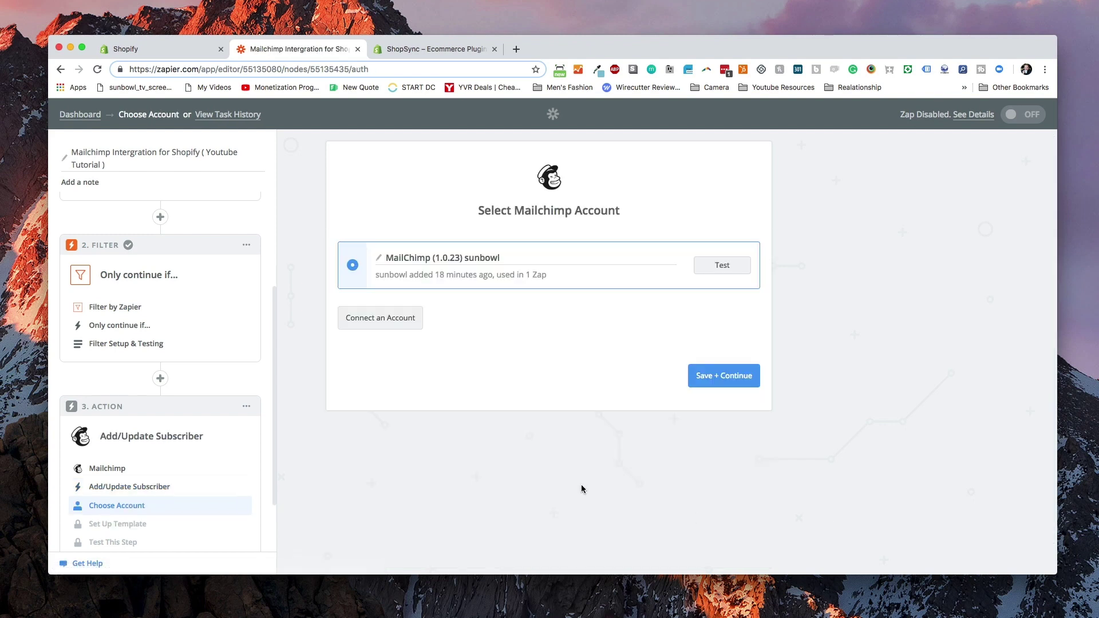
pyautogui.click(738, 378)
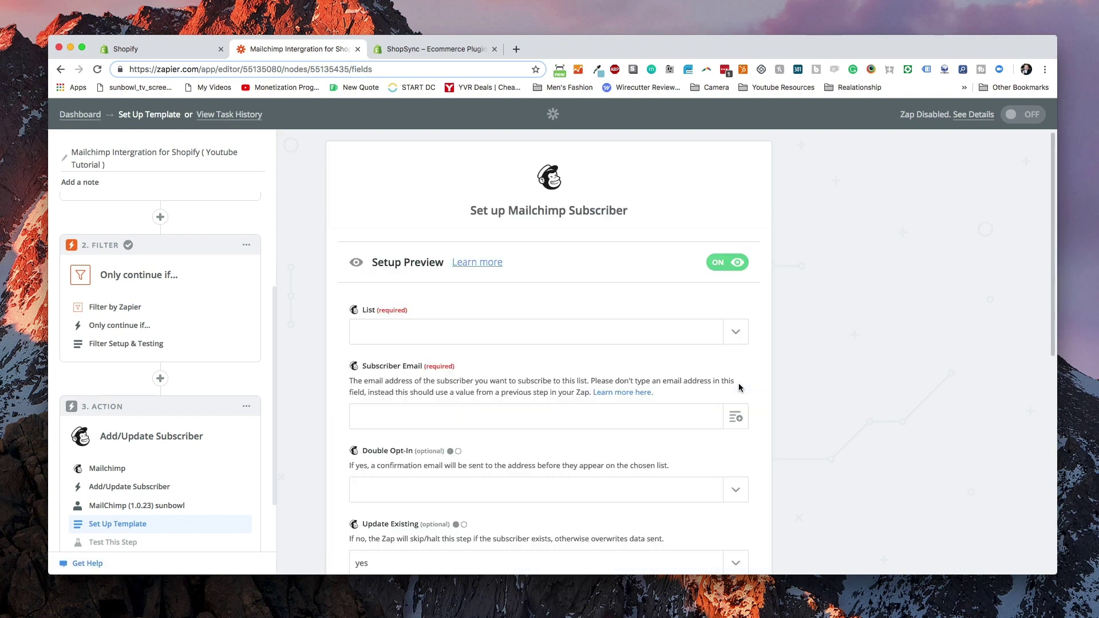
# Set the list to Testing Group and map Subscriber Email to Step 1's customer Email
pyautogui.scroll(-2, 550, 343)
pyautogui.click(456, 289)
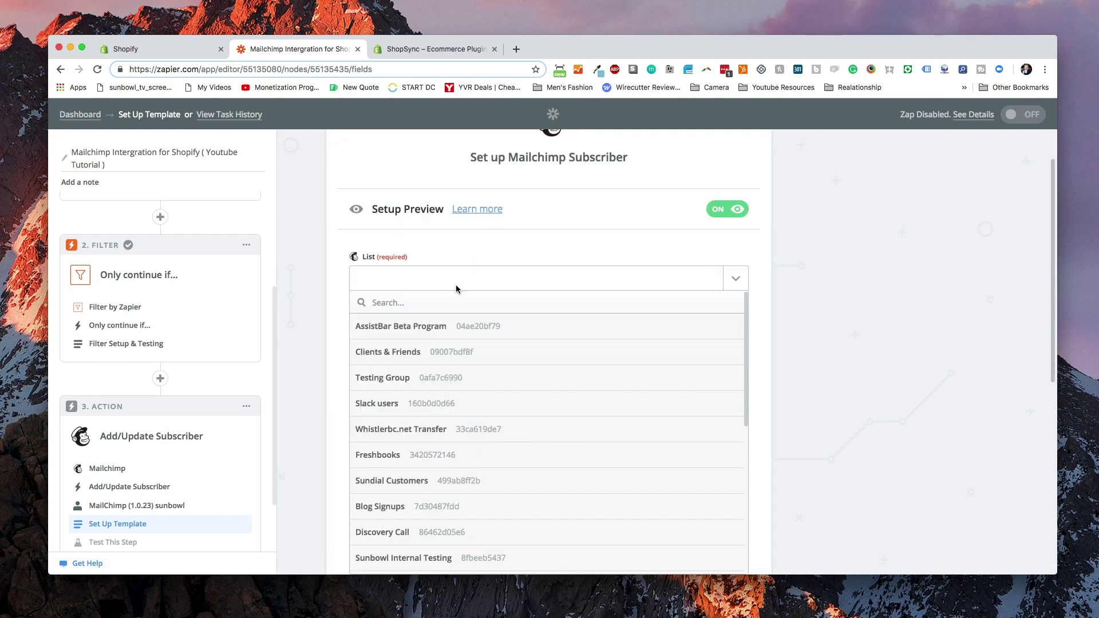
pyautogui.click(428, 383)
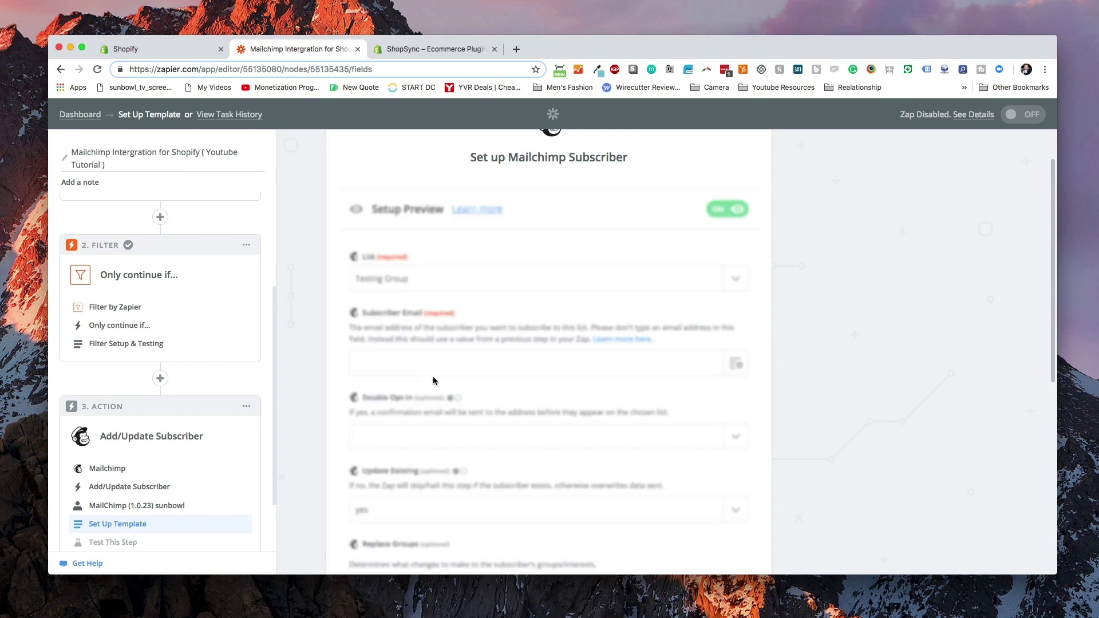
pyautogui.click(736, 372)
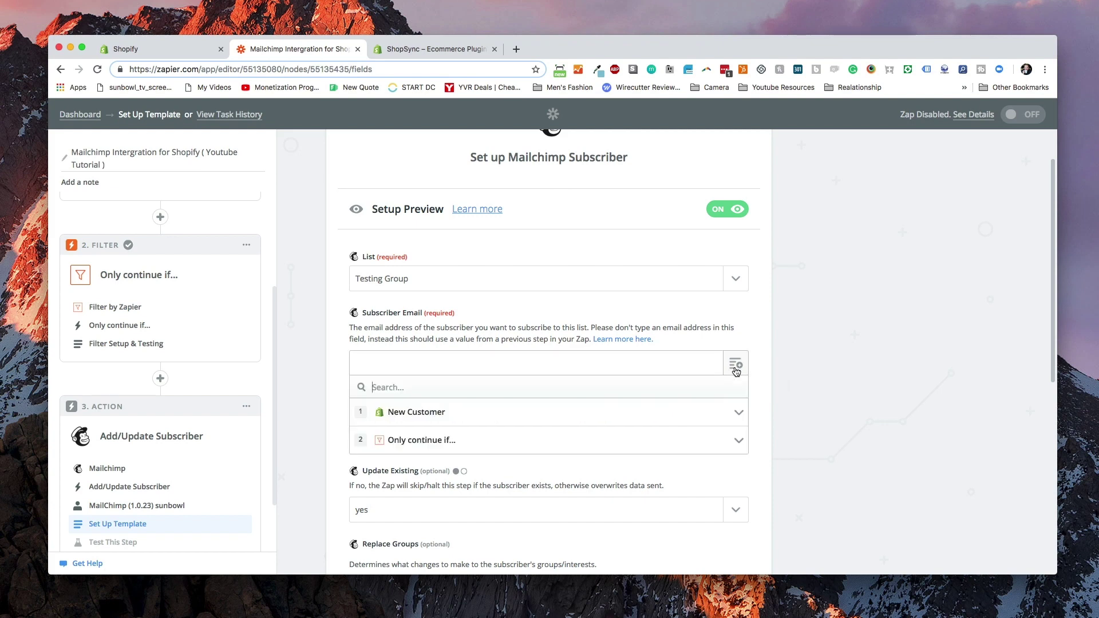
pyautogui.scroll(-1, 651, 347)
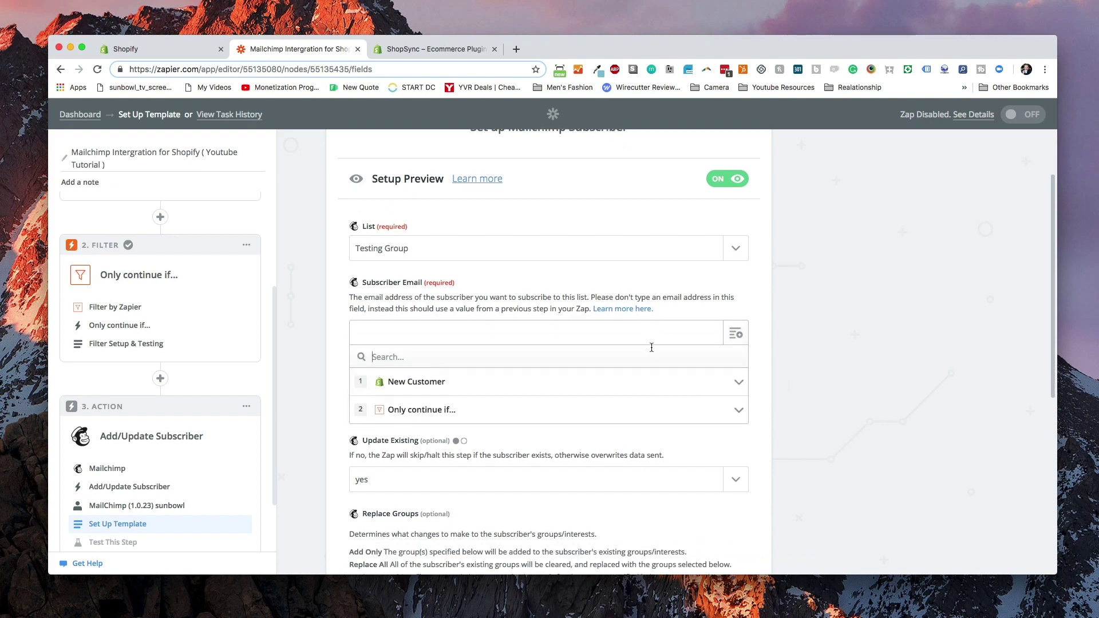
pyautogui.click(738, 410)
pyautogui.click(739, 412)
pyautogui.click(737, 386)
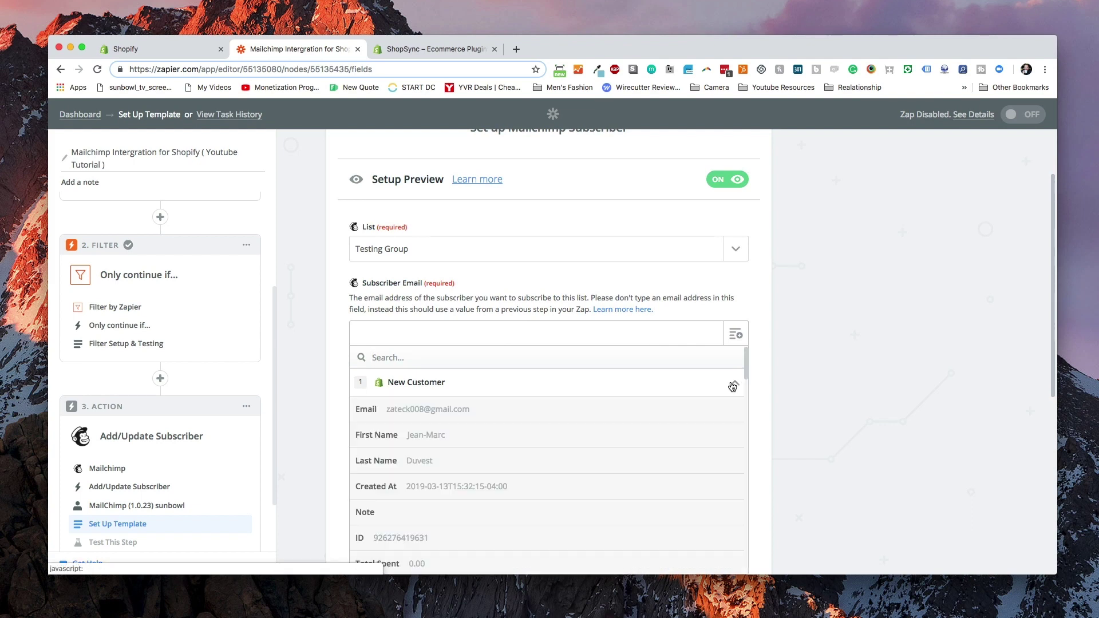
pyautogui.scroll(-2, 512, 420)
pyautogui.scroll(2, 511, 421)
pyautogui.click(479, 371)
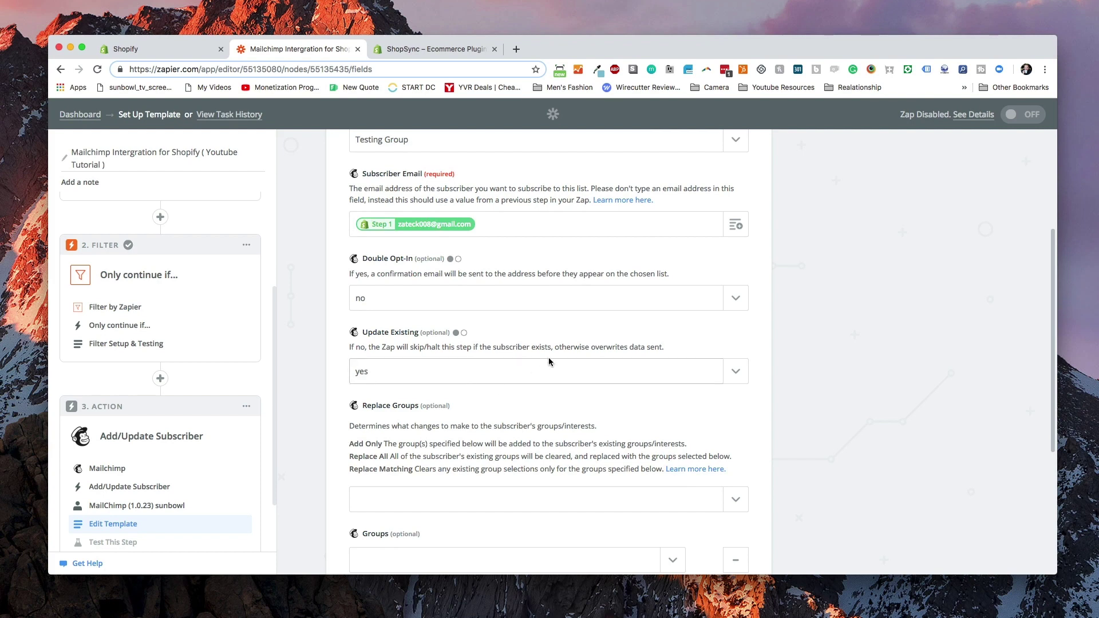
pyautogui.scroll(-1, 500, 388)
pyautogui.scroll(-5, 504, 377)
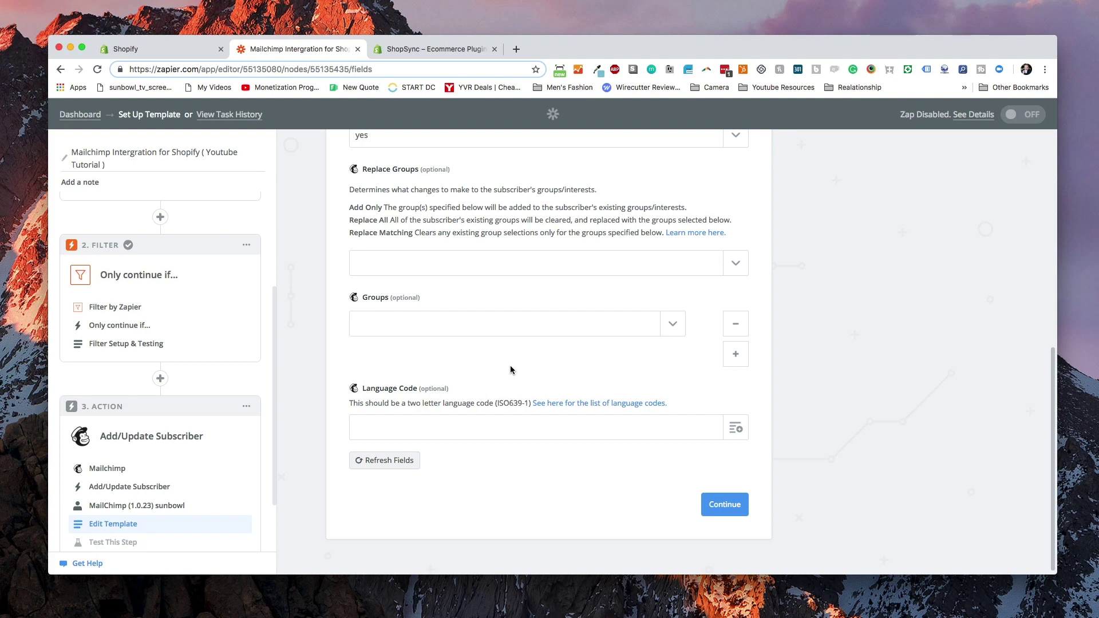
# Send a test subscriber to Mailchimp and finish the zap
pyautogui.click(724, 505)
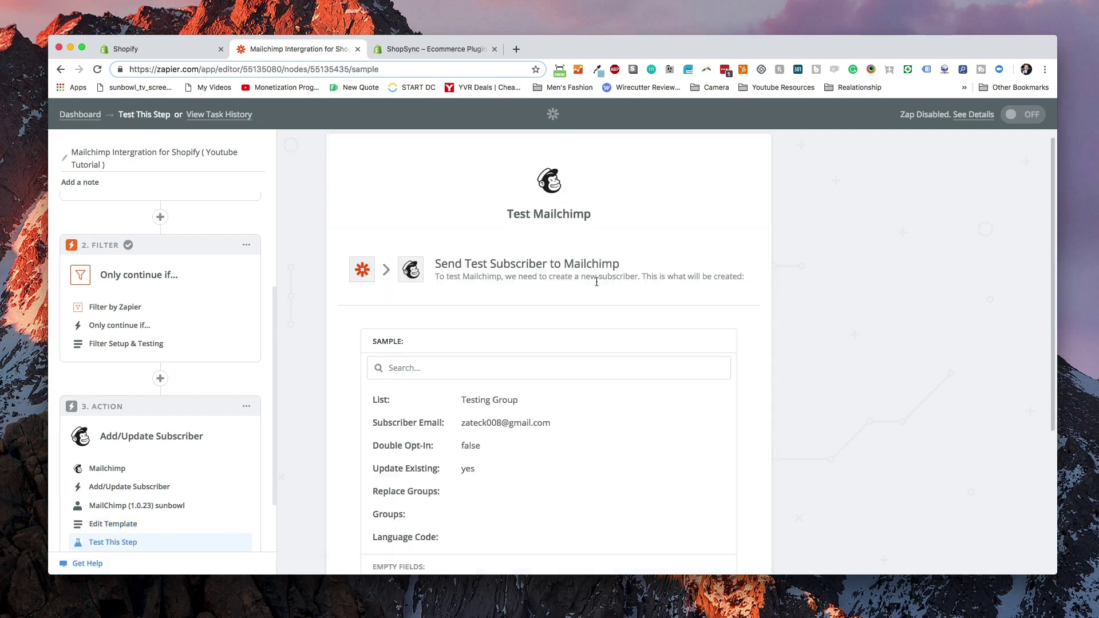
pyautogui.scroll(-3, 733, 331)
pyautogui.scroll(1, 733, 331)
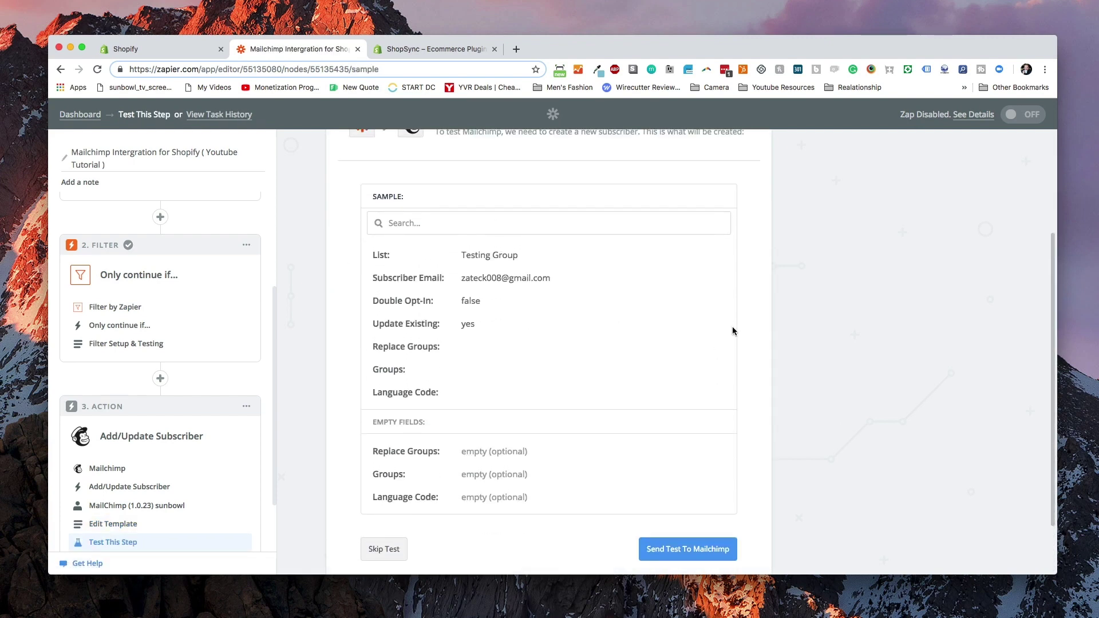
pyautogui.scroll(-2, 733, 331)
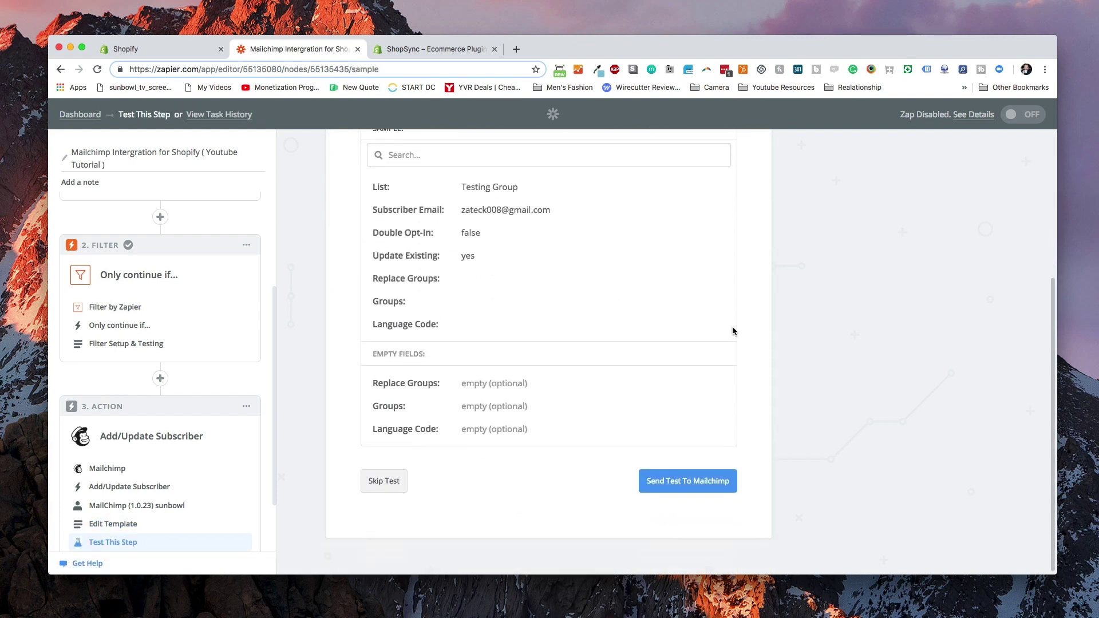
pyautogui.click(663, 488)
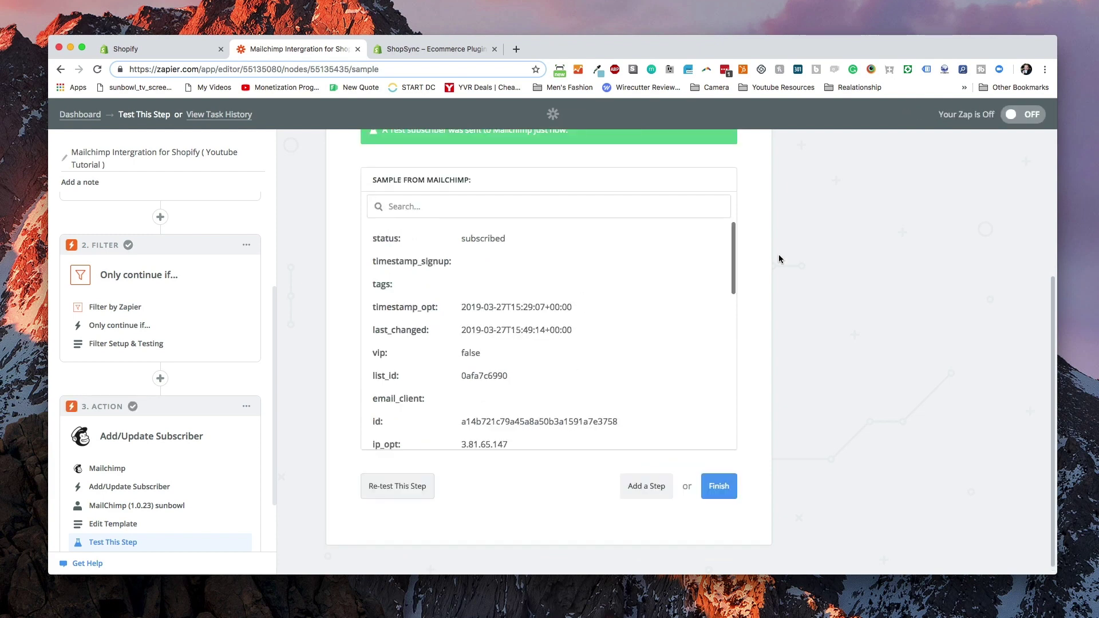
pyautogui.scroll(2, 779, 259)
pyautogui.scroll(-2, 785, 293)
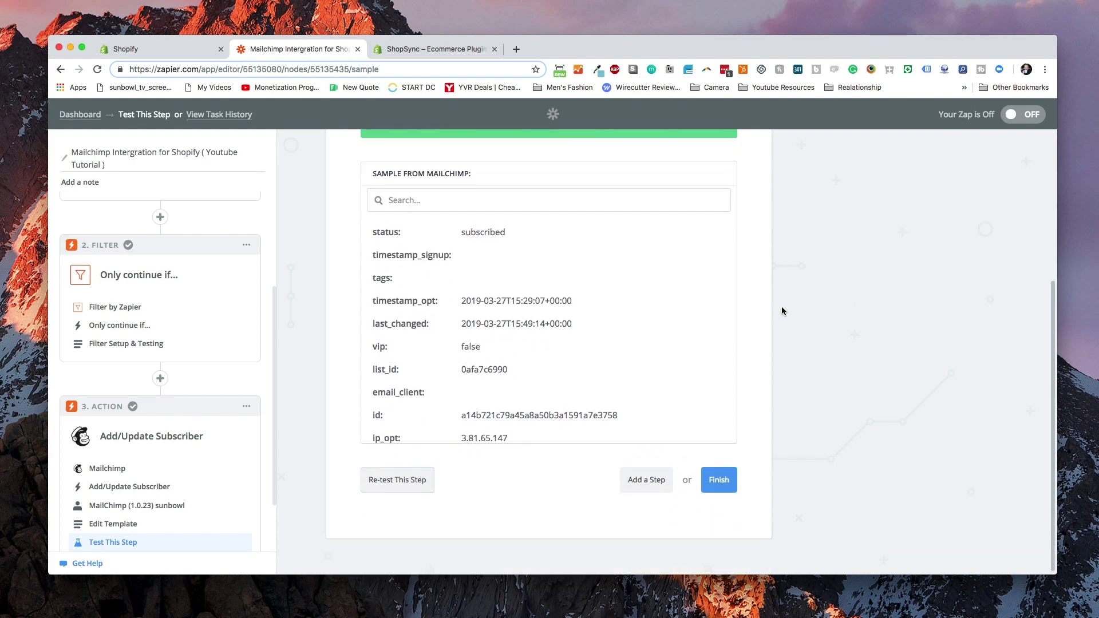
pyautogui.click(728, 478)
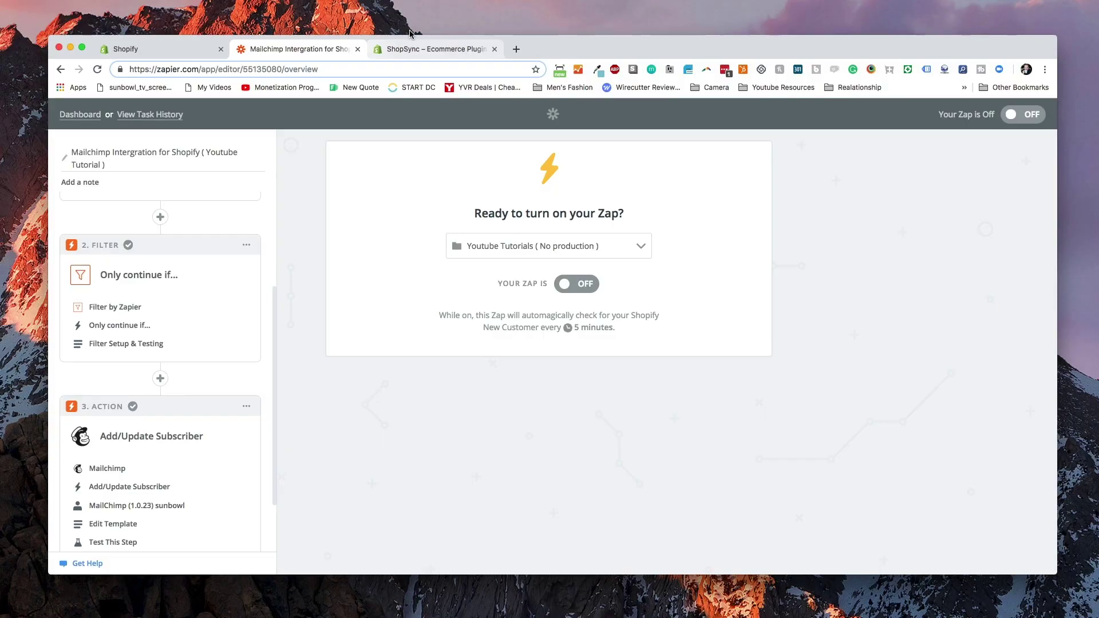
# Add ShopSync to the store by entering the sunbowl-4.myshopify store address
pyautogui.click(404, 49)
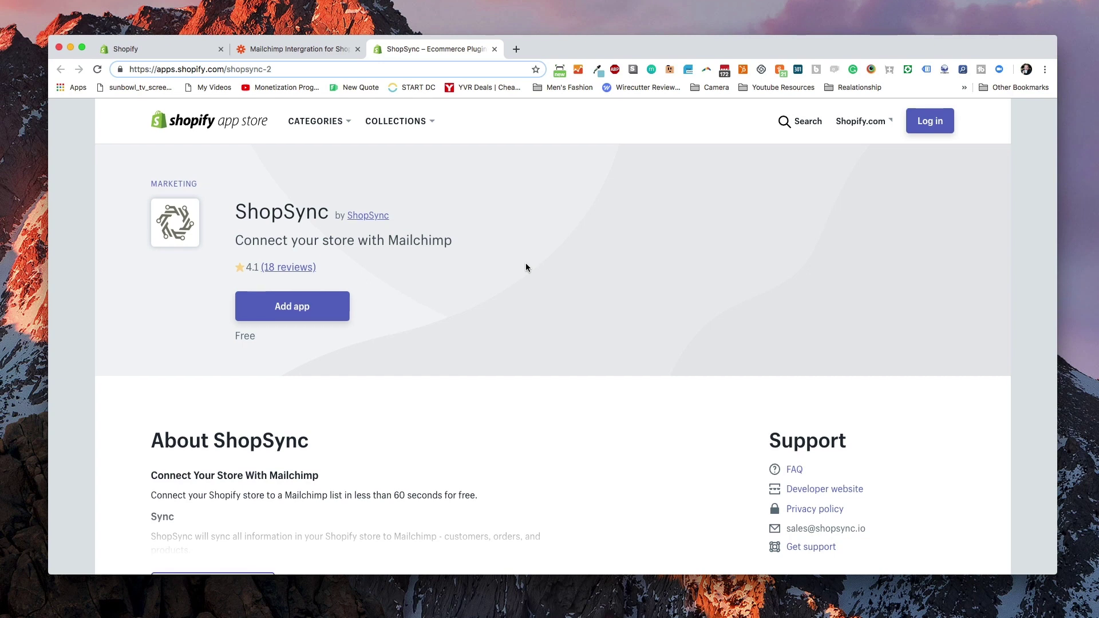
pyautogui.scroll(-2, 527, 268)
pyautogui.click(324, 255)
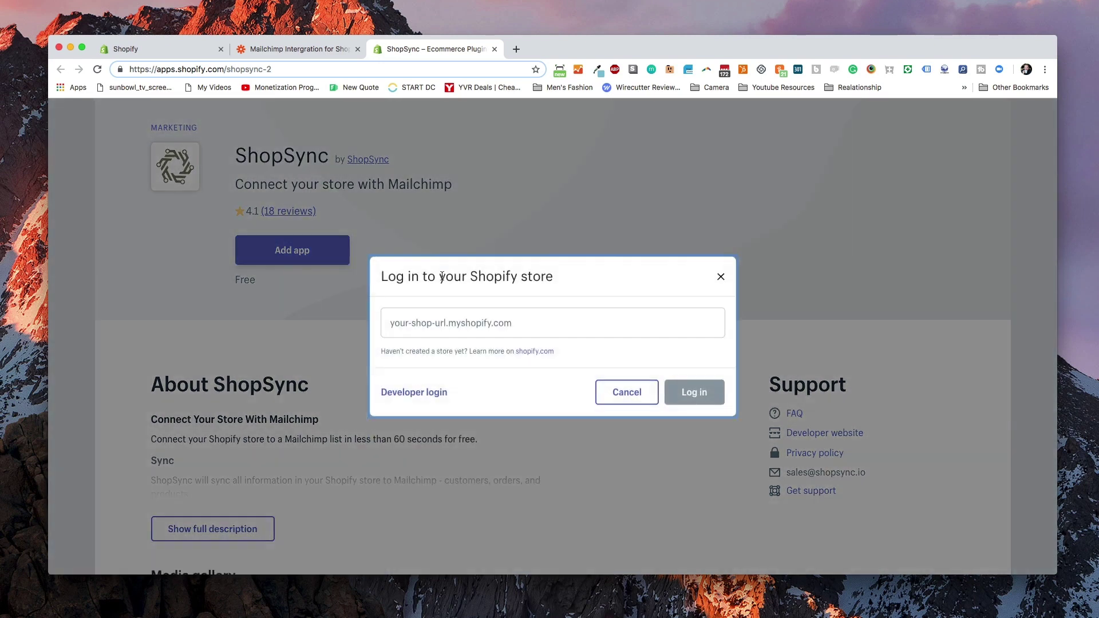
pyautogui.write('sunbowl-4.myshop')
pyautogui.press('BackSpace')
pyautogui.write('pify')
pyautogui.press('Return')
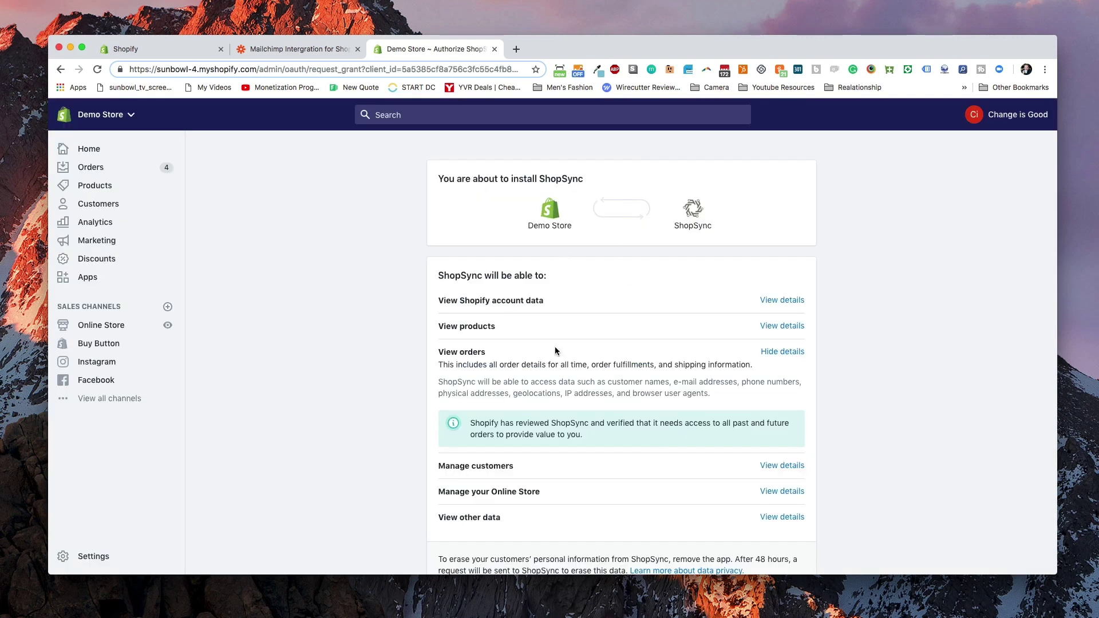
# Approve installing ShopSync on Demo Store
pyautogui.scroll(-4, 634, 258)
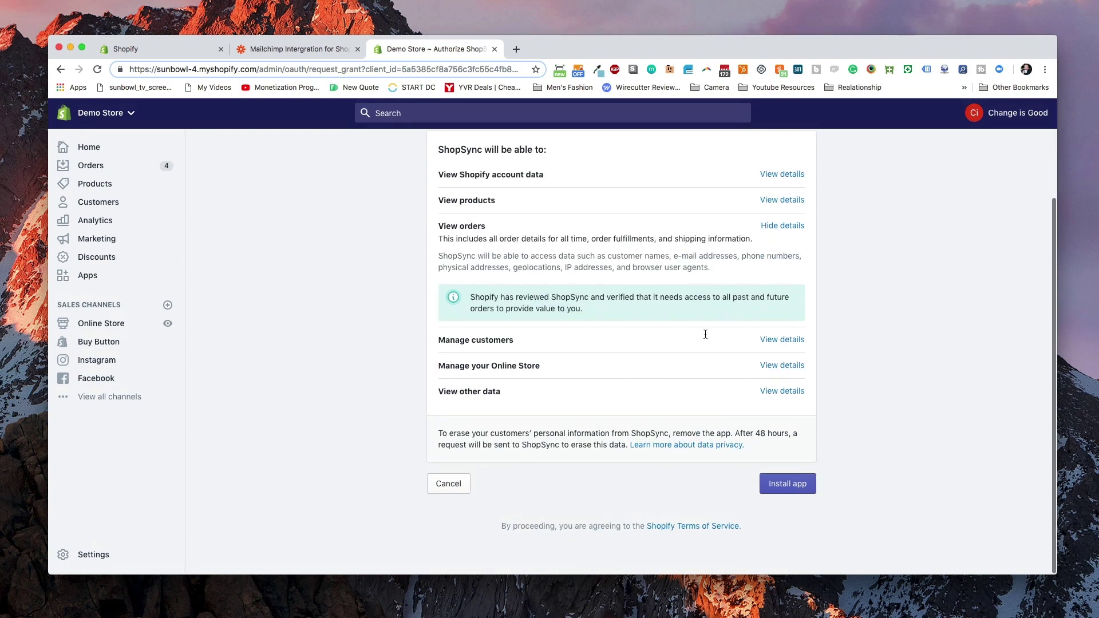
pyautogui.click(786, 486)
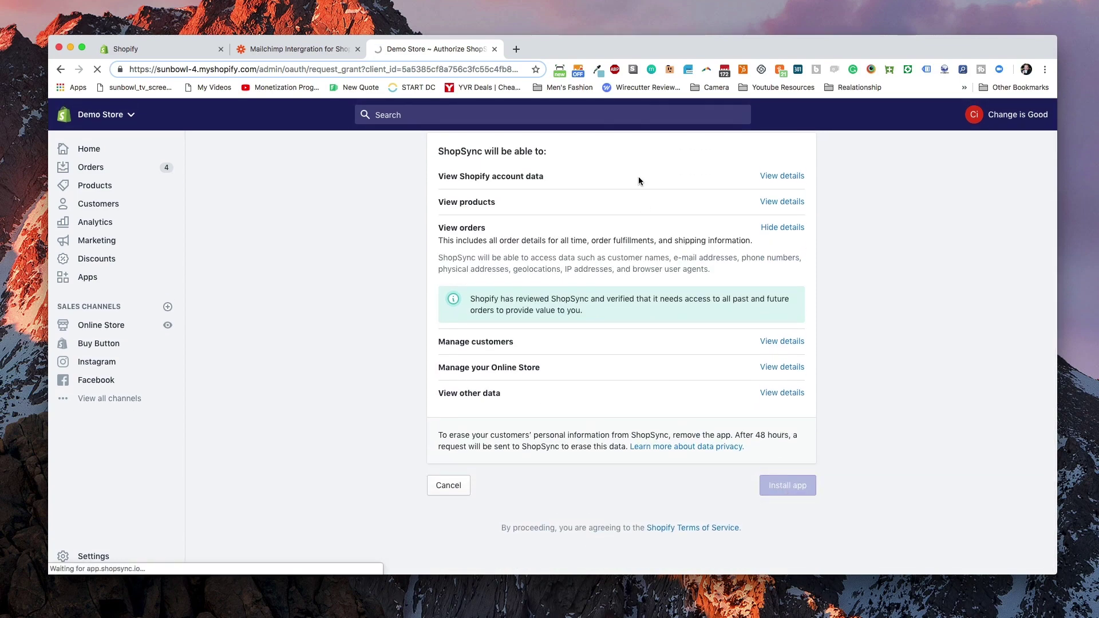
pyautogui.scroll(-5, 555, 299)
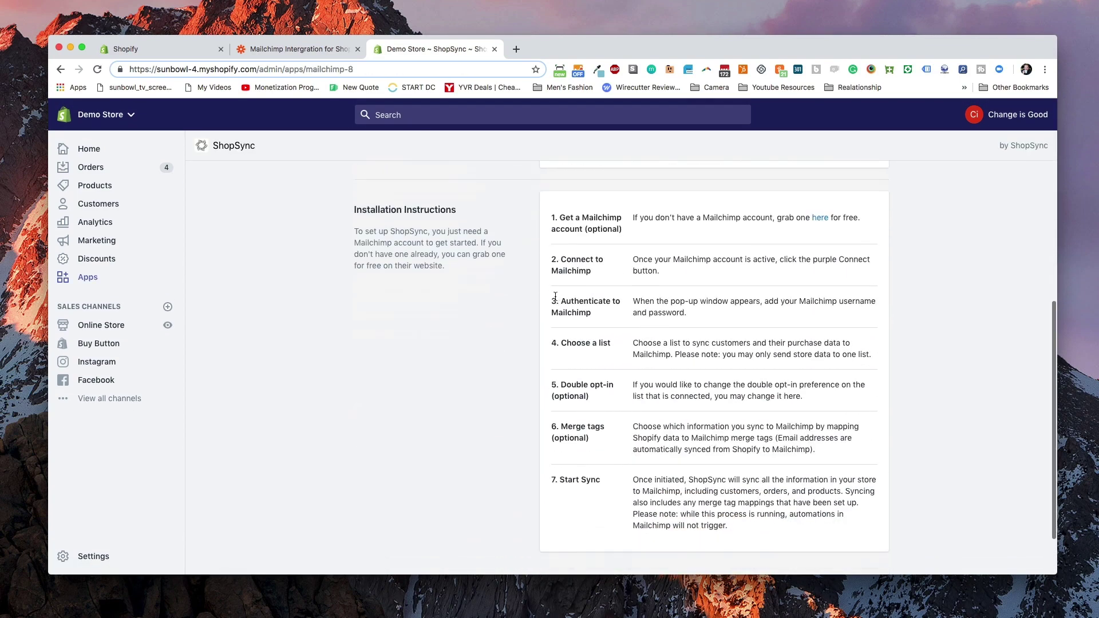
pyautogui.scroll(1, 520, 297)
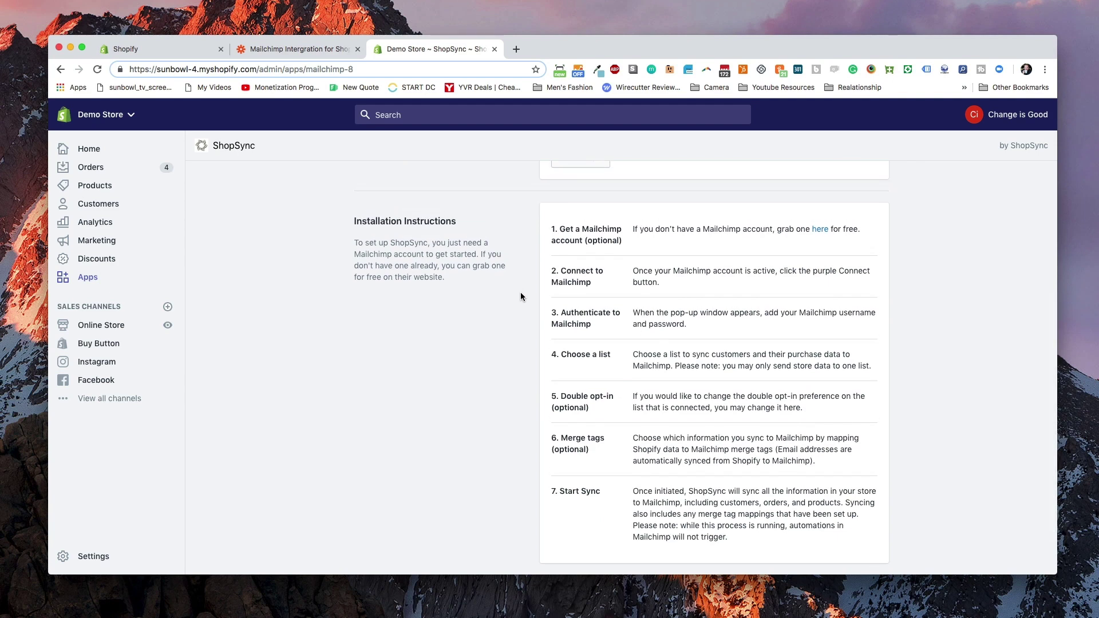
pyautogui.scroll(5, 521, 296)
# Connect ShopSync to Mailchimp by logging in with the saved Mailchimp credentials
pyautogui.click(851, 231)
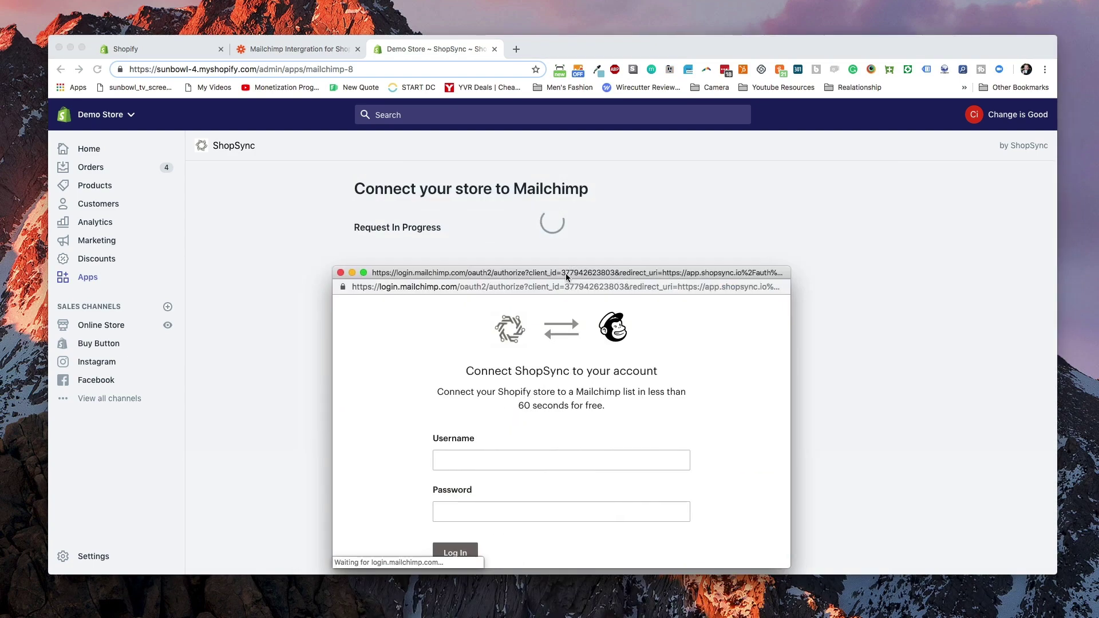
pyautogui.moveTo(566, 273); pyautogui.dragTo(571, 173)
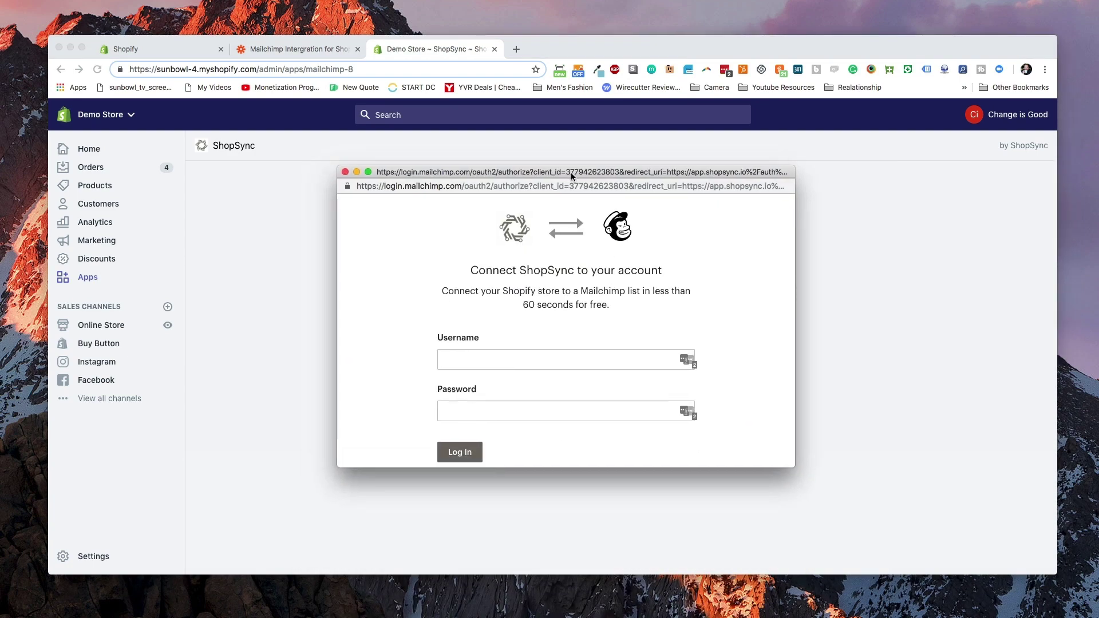
pyautogui.click(686, 361)
pyautogui.click(681, 427)
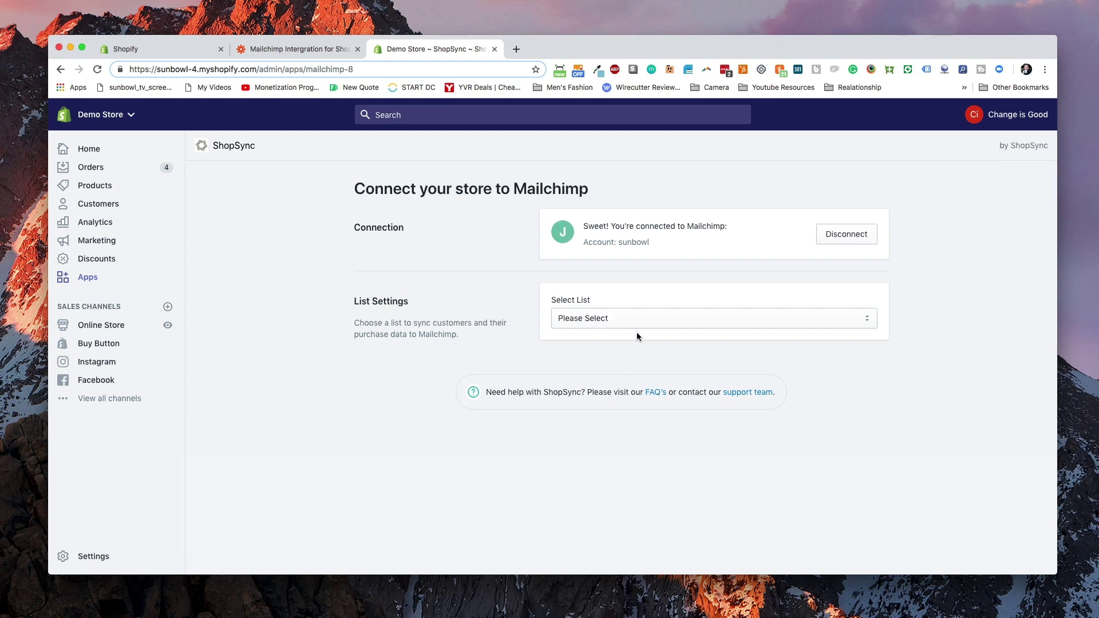
# Choose Testing Group as ShopSync's list and start syncing store data
pyautogui.click(637, 327)
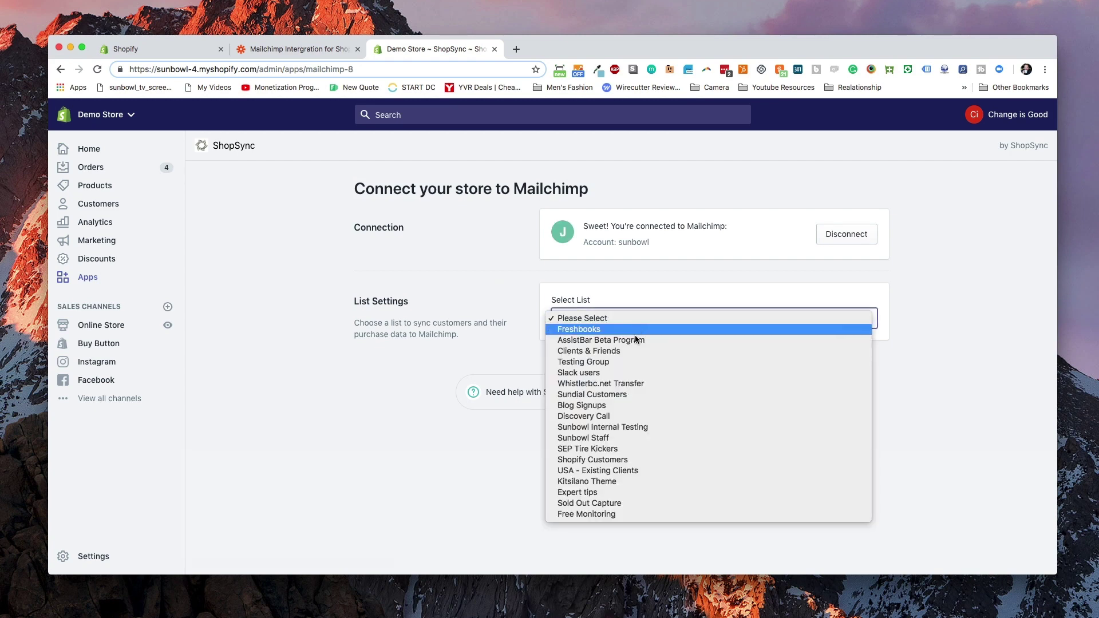
pyautogui.click(634, 365)
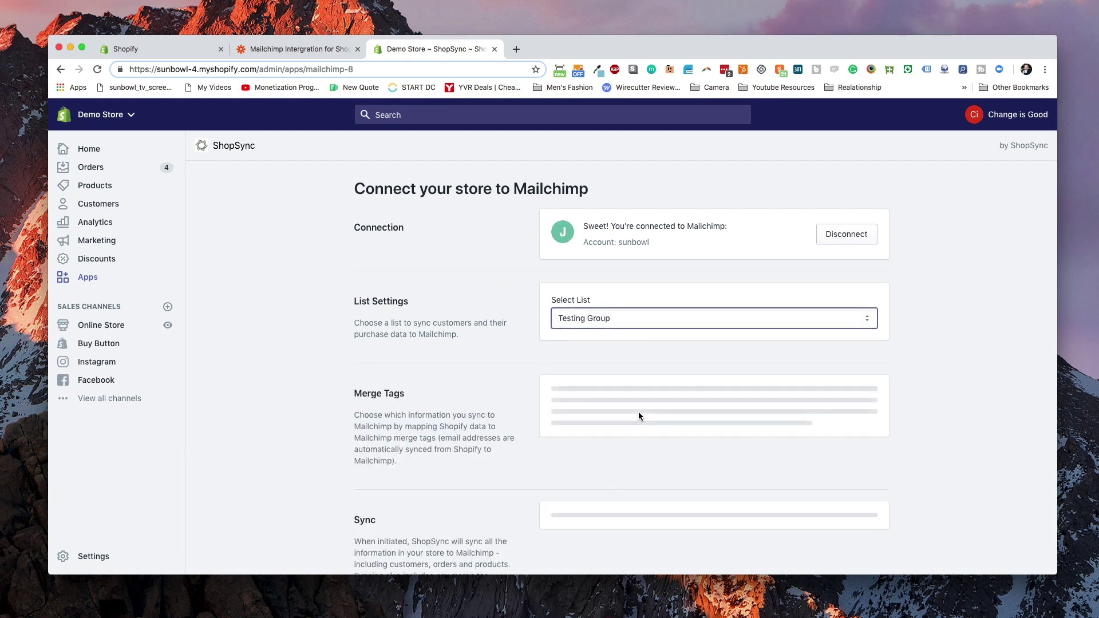
pyautogui.scroll(-5, 687, 367)
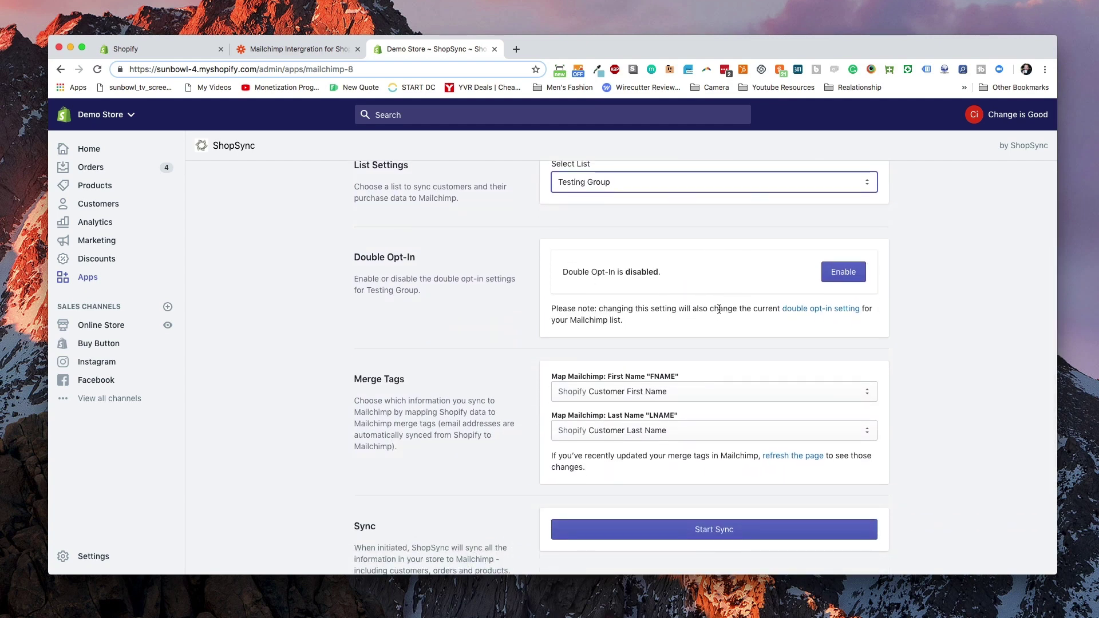
pyautogui.scroll(-2, 701, 304)
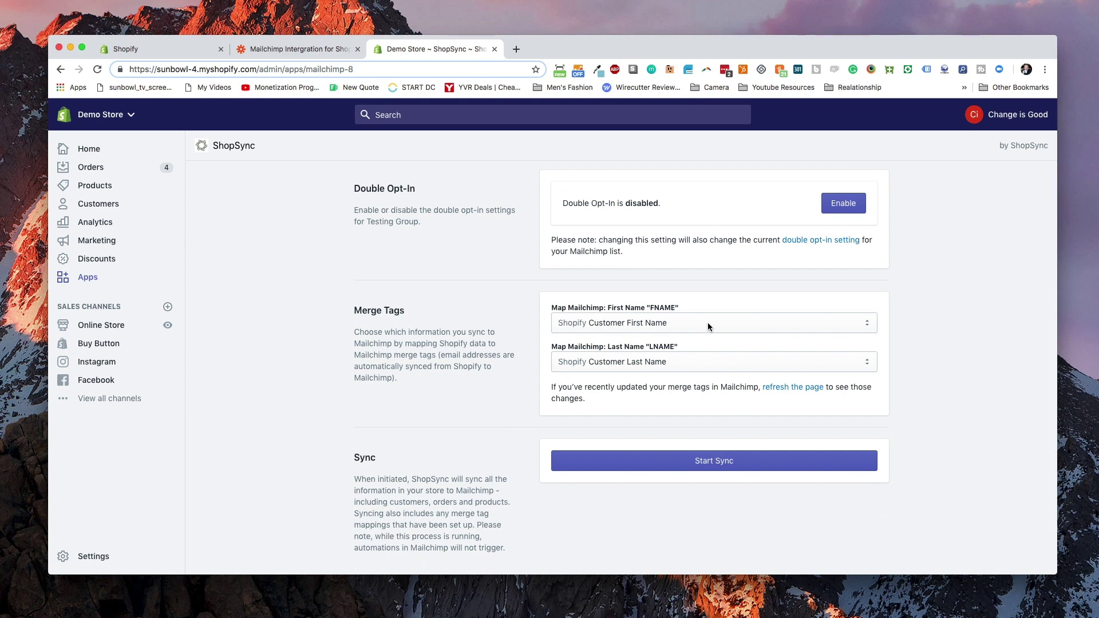
pyautogui.scroll(-2, 708, 323)
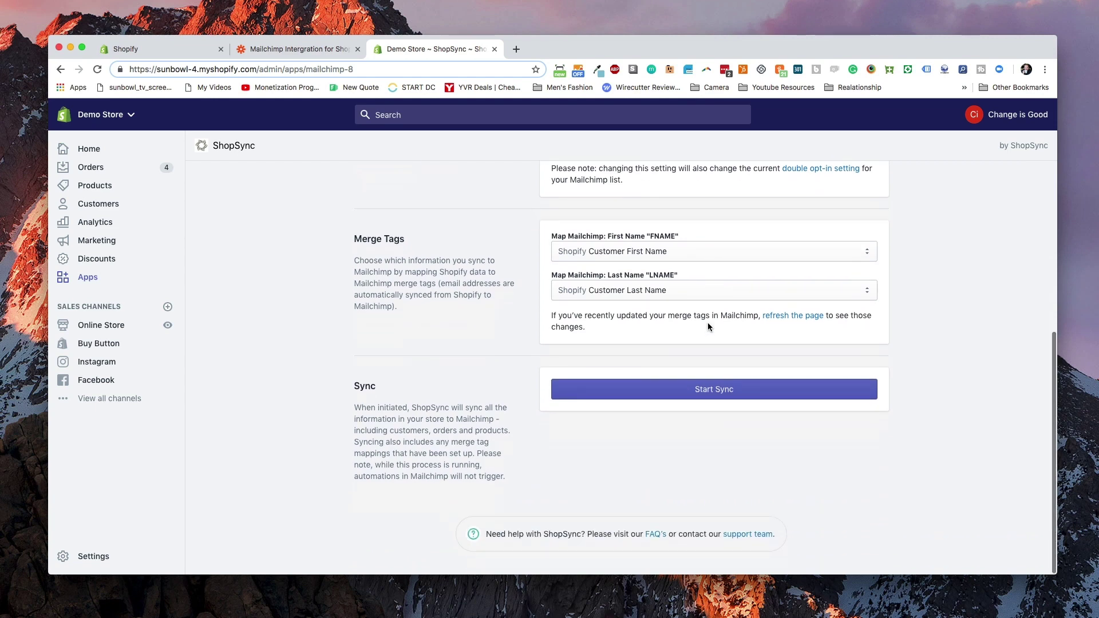
pyautogui.click(705, 394)
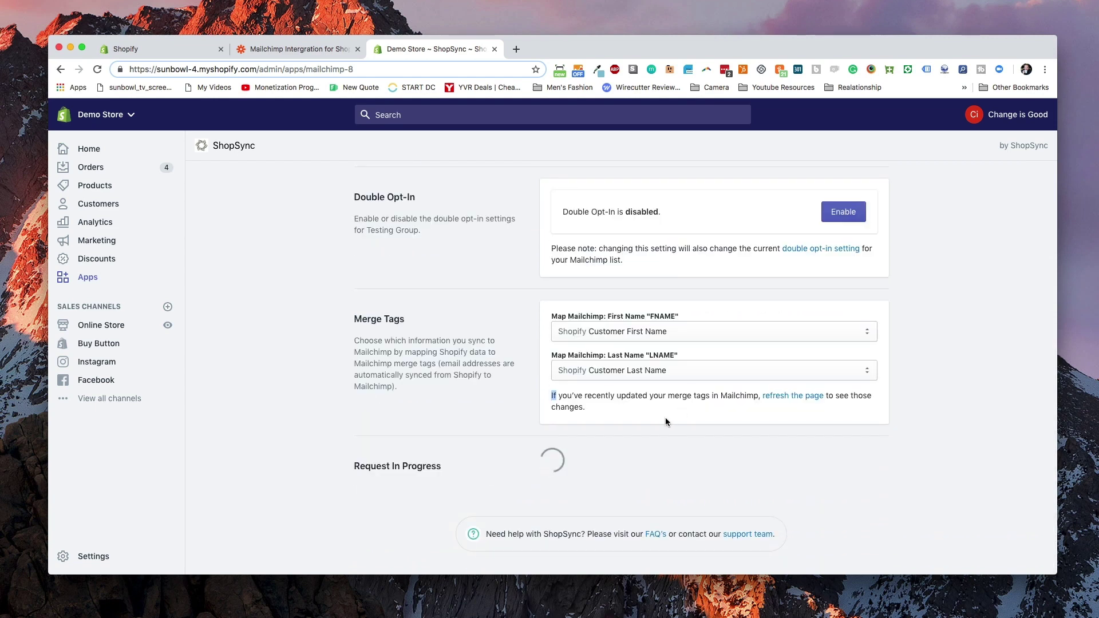